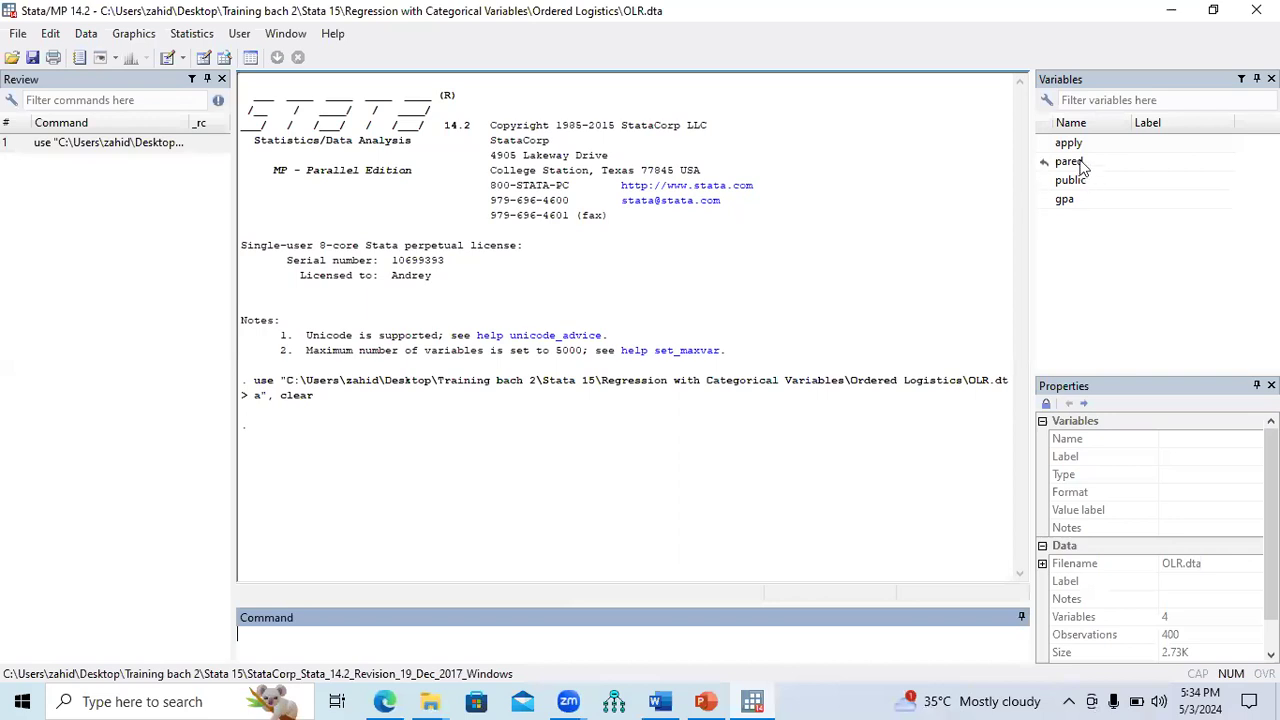
Step: Review the properties of the variables apply, pared, public and gpa one after another, returning to apply
left_click(1081, 148)
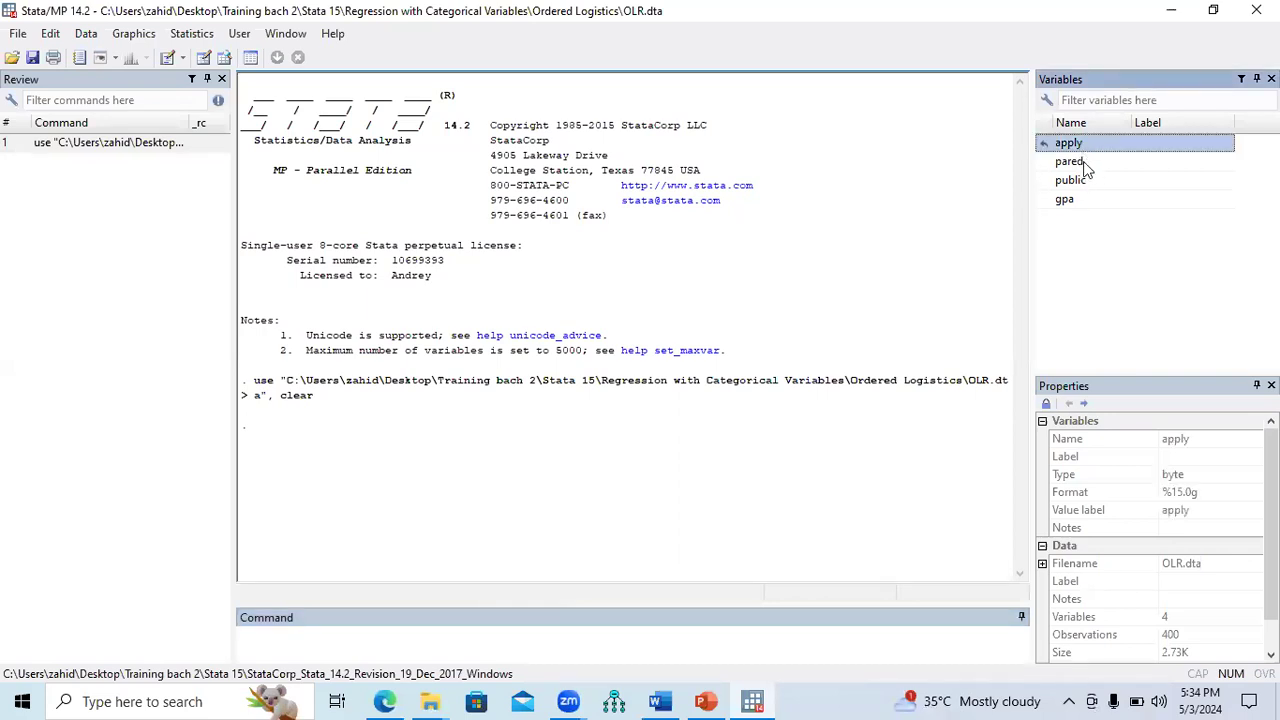
left_click(1090, 165)
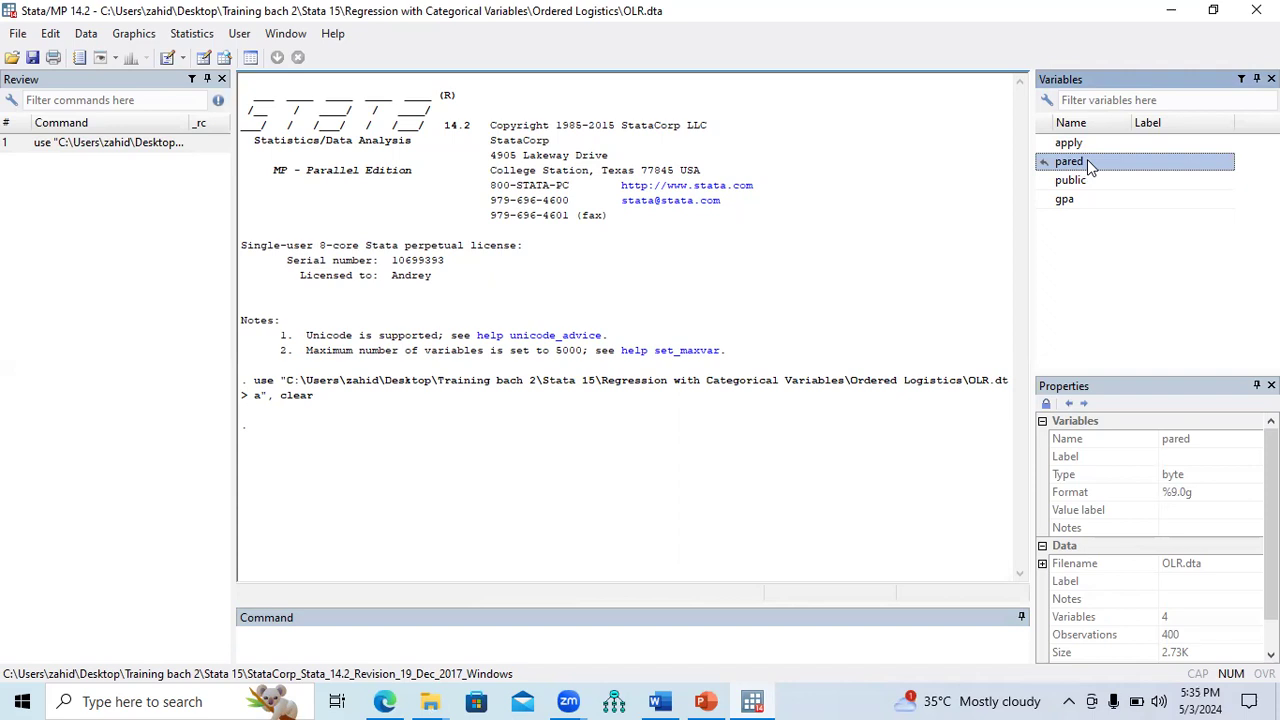
left_click(1096, 188)
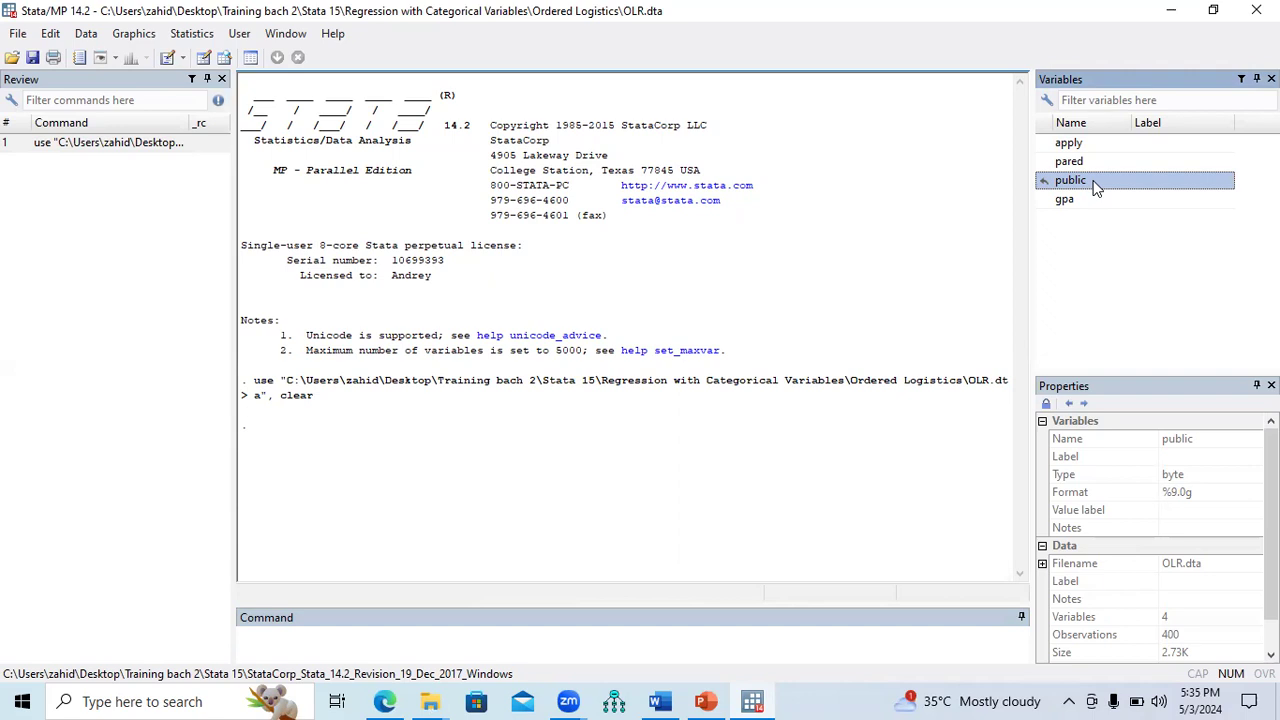
left_click(1090, 204)
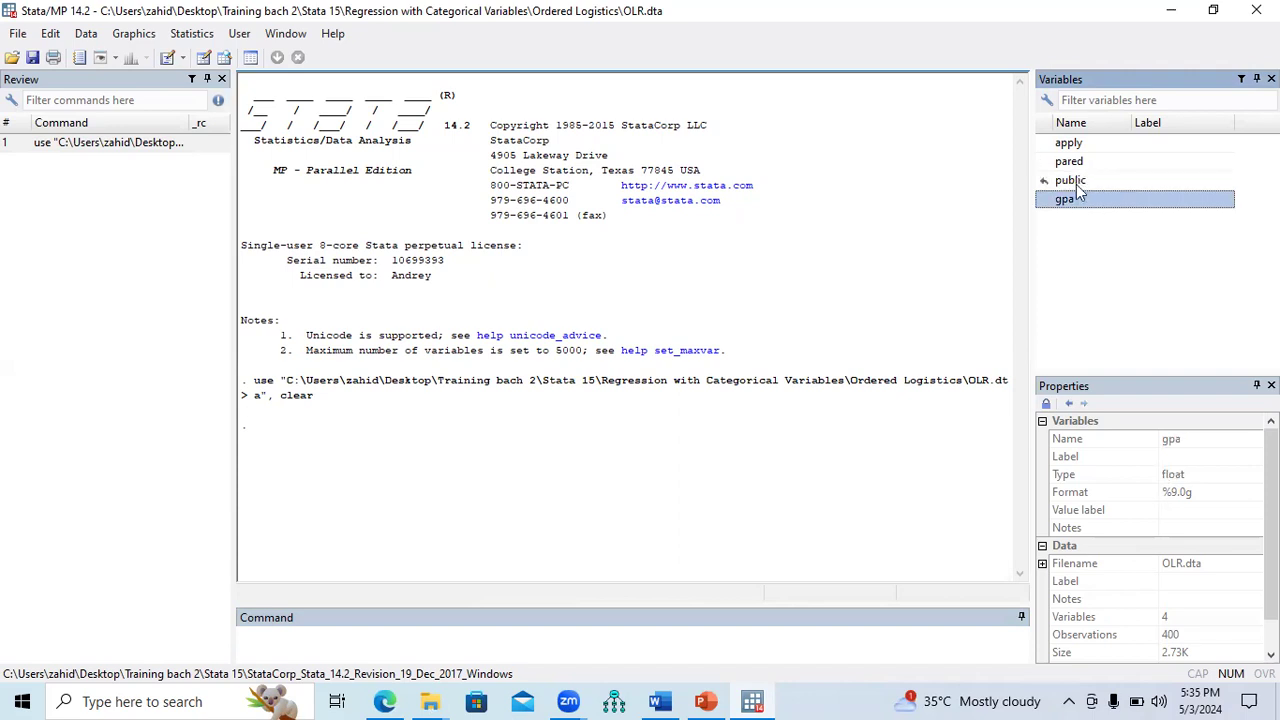
left_click(1075, 146)
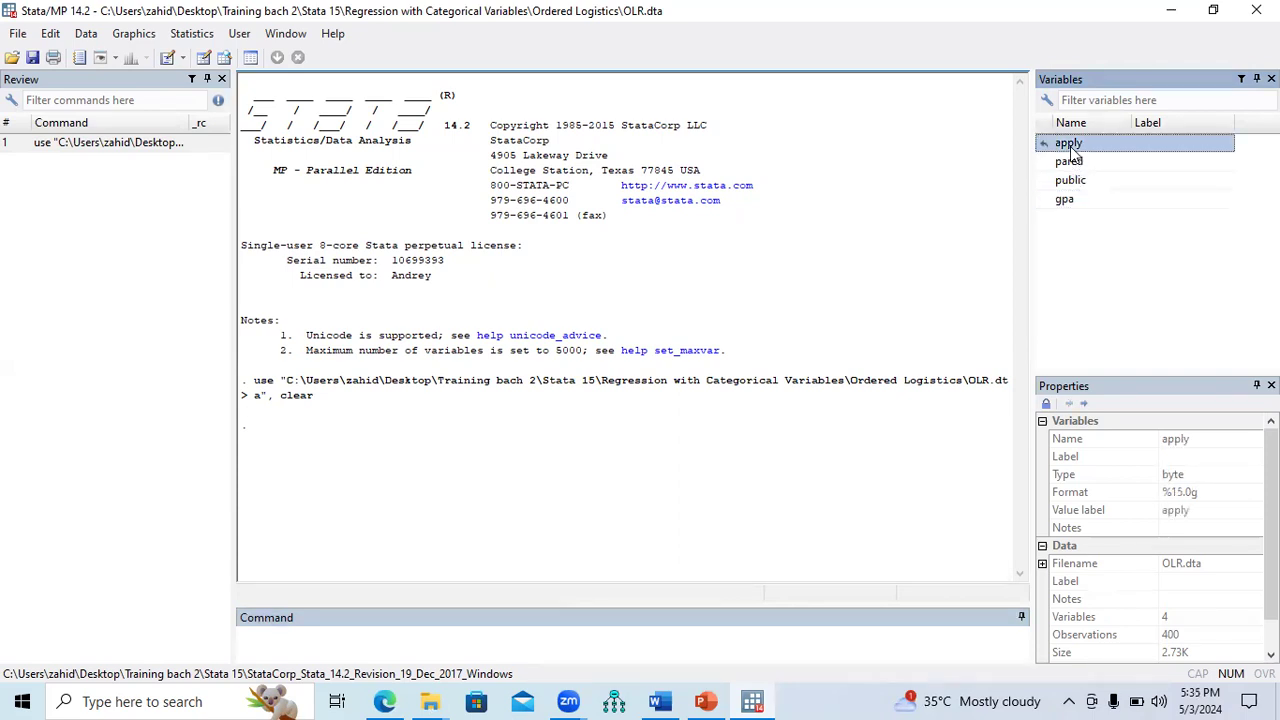
Step: Consult the Ordered Logistic Regression (Data) slide in PowerPoint, and back in Stata run "tab apply" to get its frequency table
left_click(708, 701)
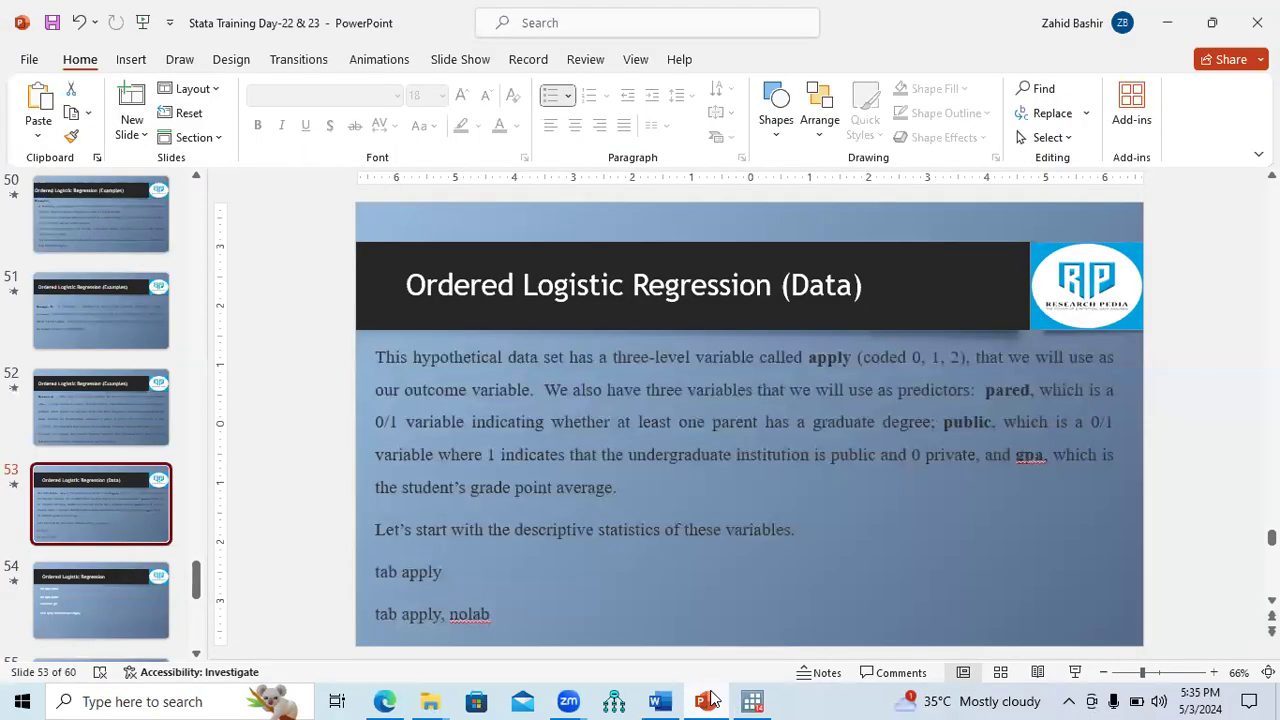
left_click(752, 701)
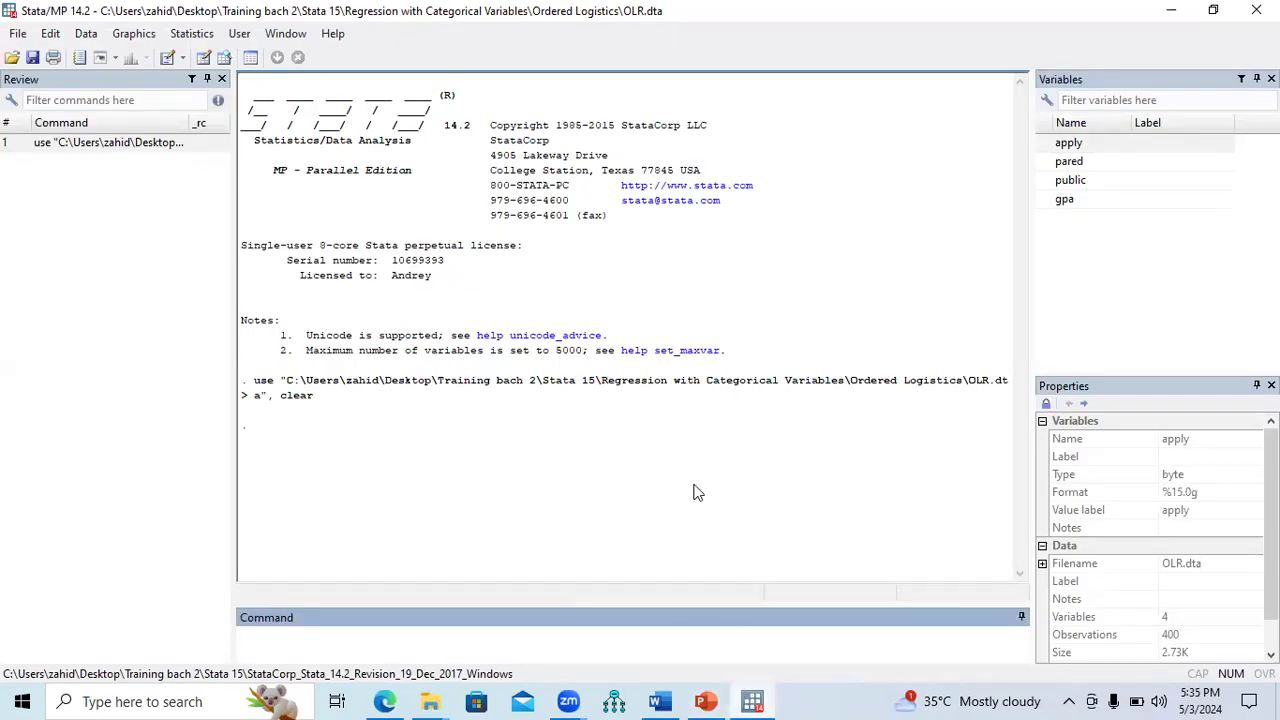
type("tab")
double_click(1044, 143)
key("Return")
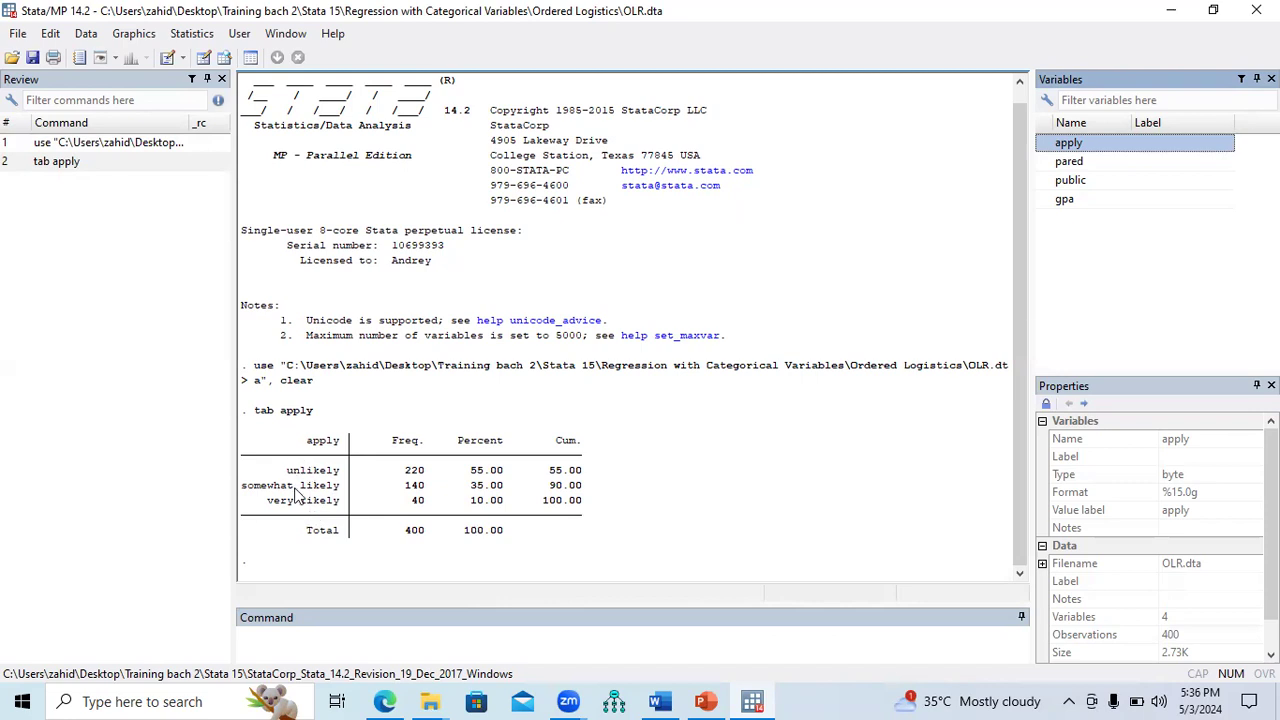
Step: Tabulate apply with its numeric codes by running "tab apply, nolabel"
left_click(350, 640)
type("tab ")
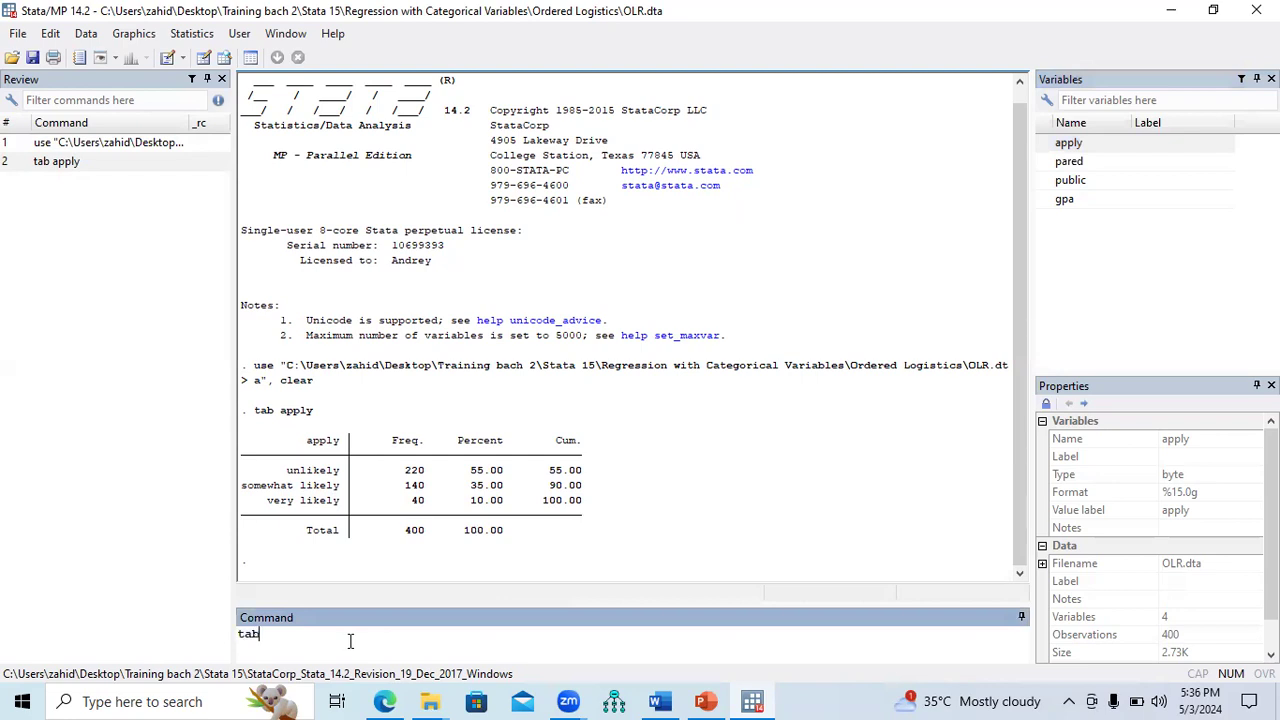
type("apply, nolabel")
key("Return")
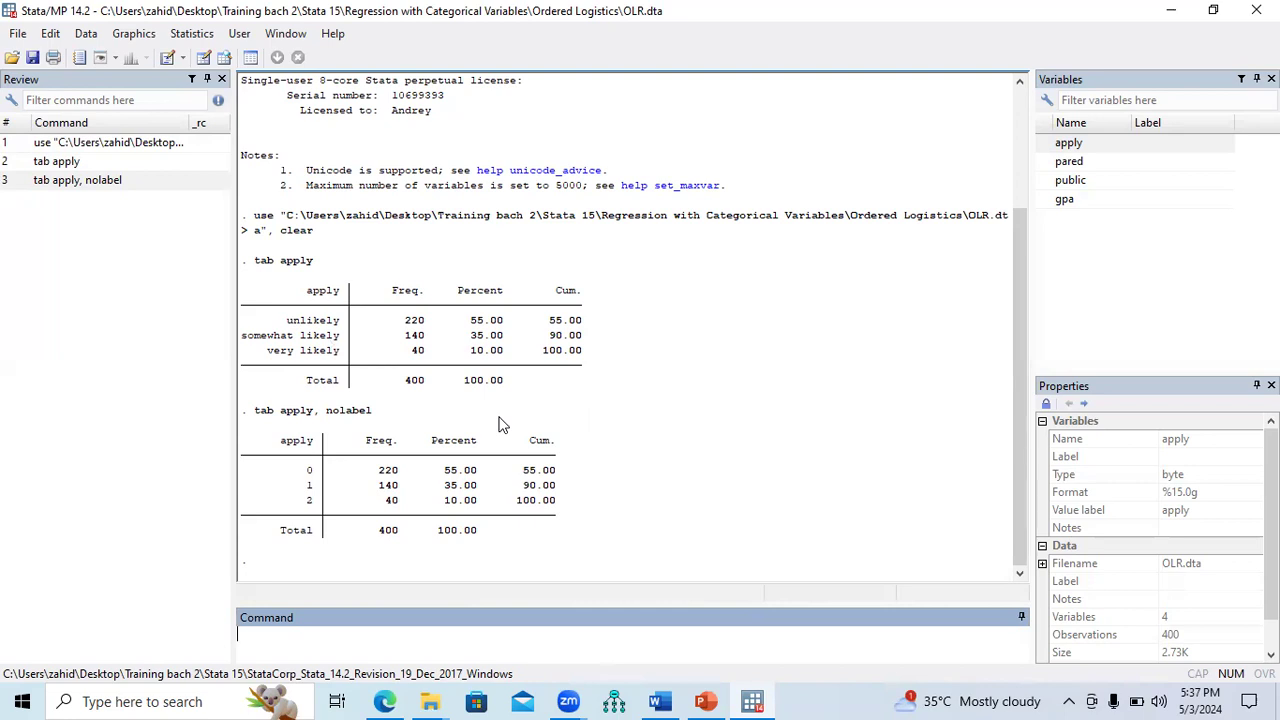
Step: Check slide 54 in PowerPoint for the next commands, and cross-tabulate apply by pared in Stata with "tab apply pared"
left_click(706, 701)
left_click(99, 581)
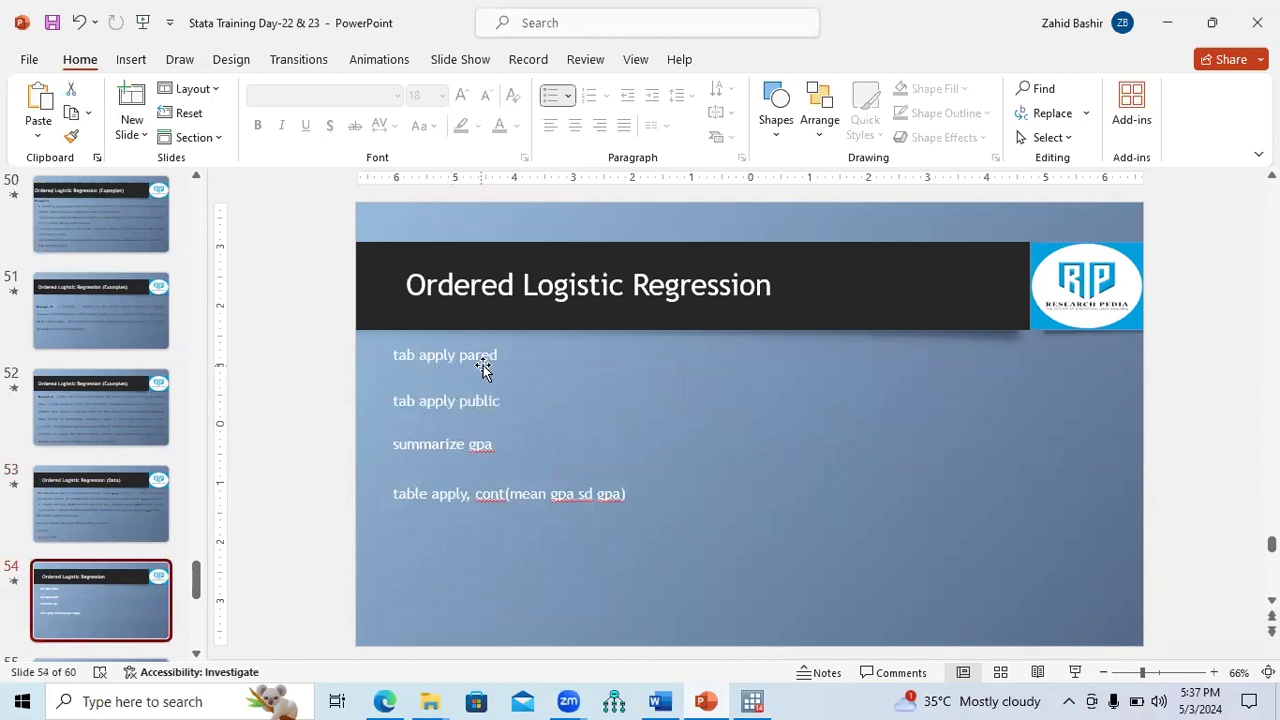
left_click(752, 701)
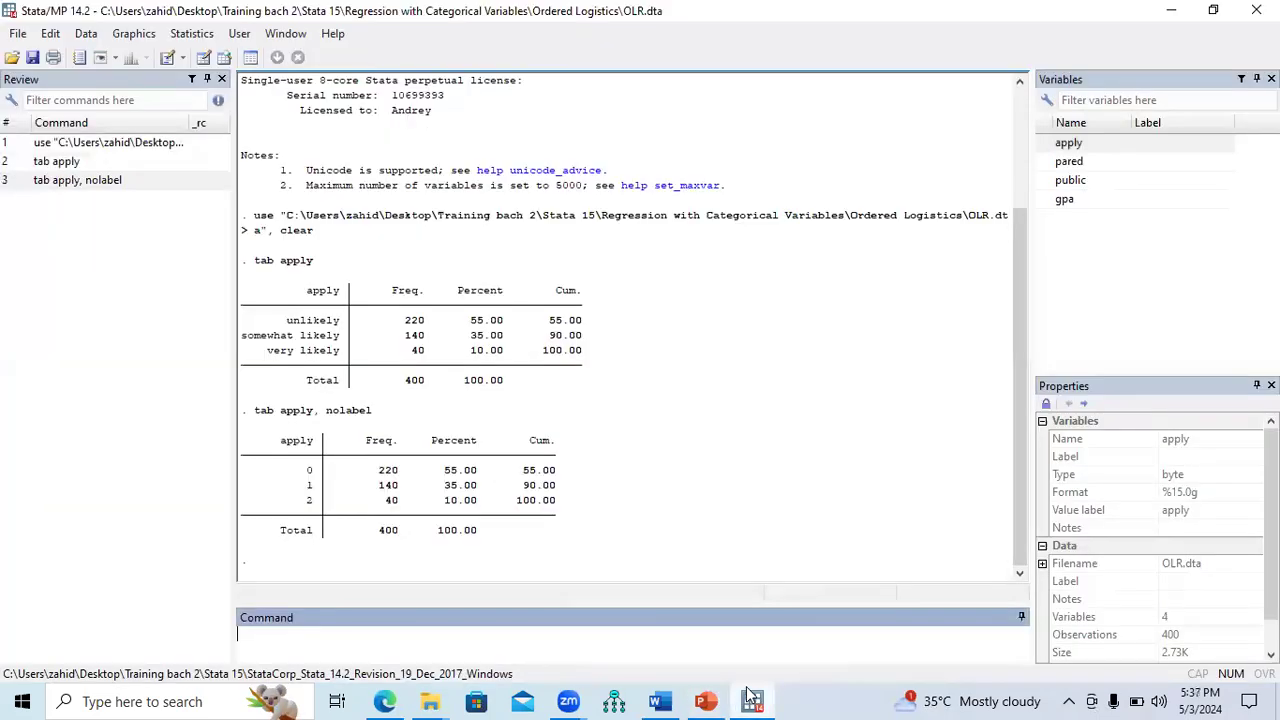
left_click(624, 641)
type("tab apply")
left_click(1043, 162)
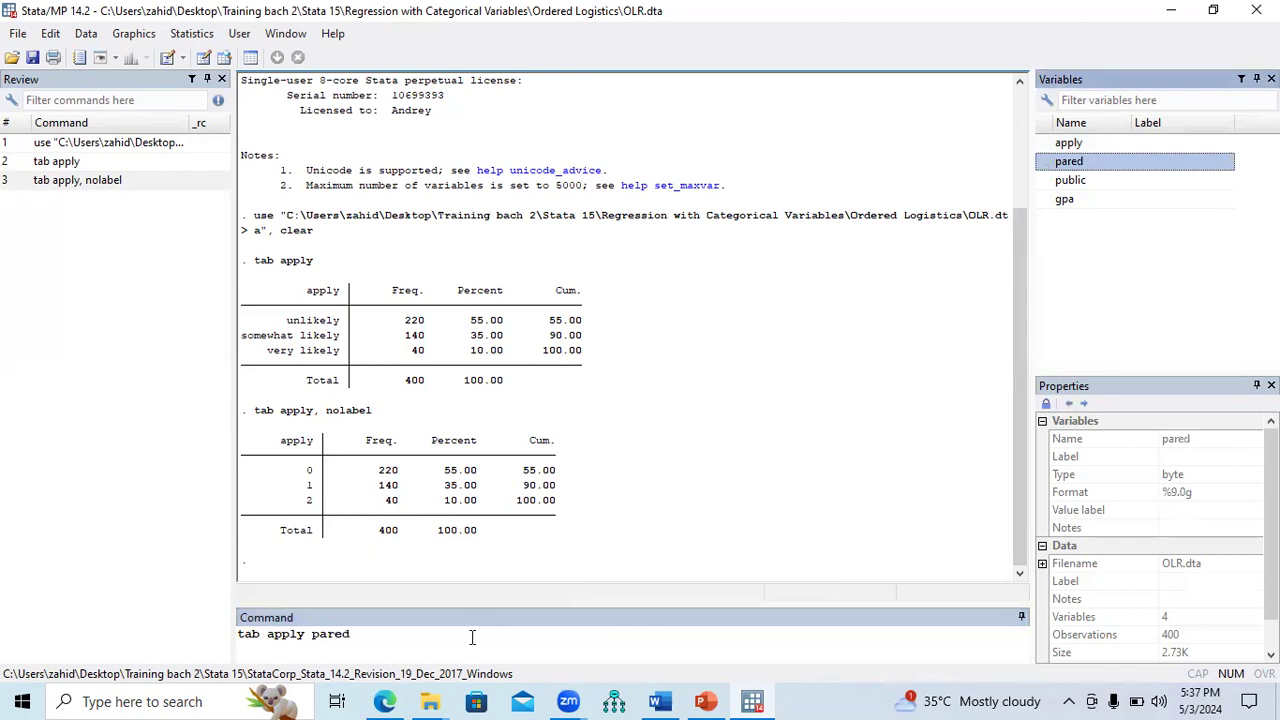
key("Return")
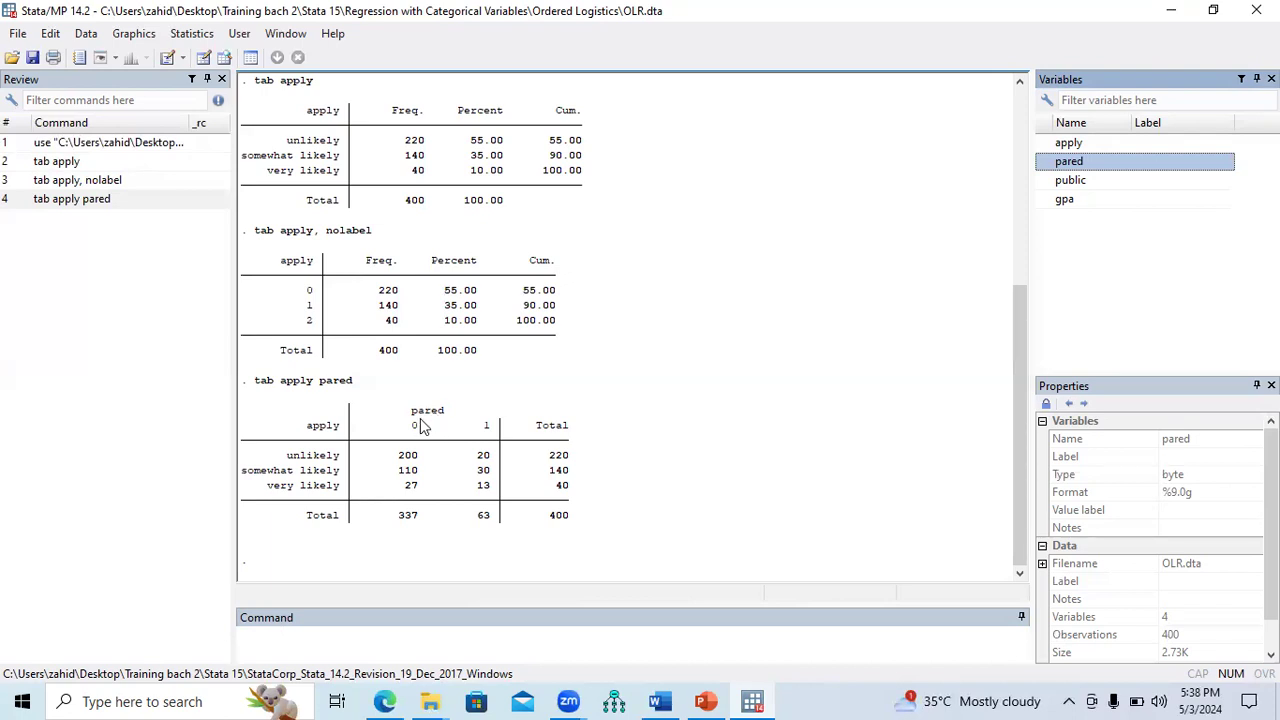
Step: Consult the command list in PowerPoint again, and run "tab apply public" in Stata to cross-tabulate the two variables
left_click(705, 701)
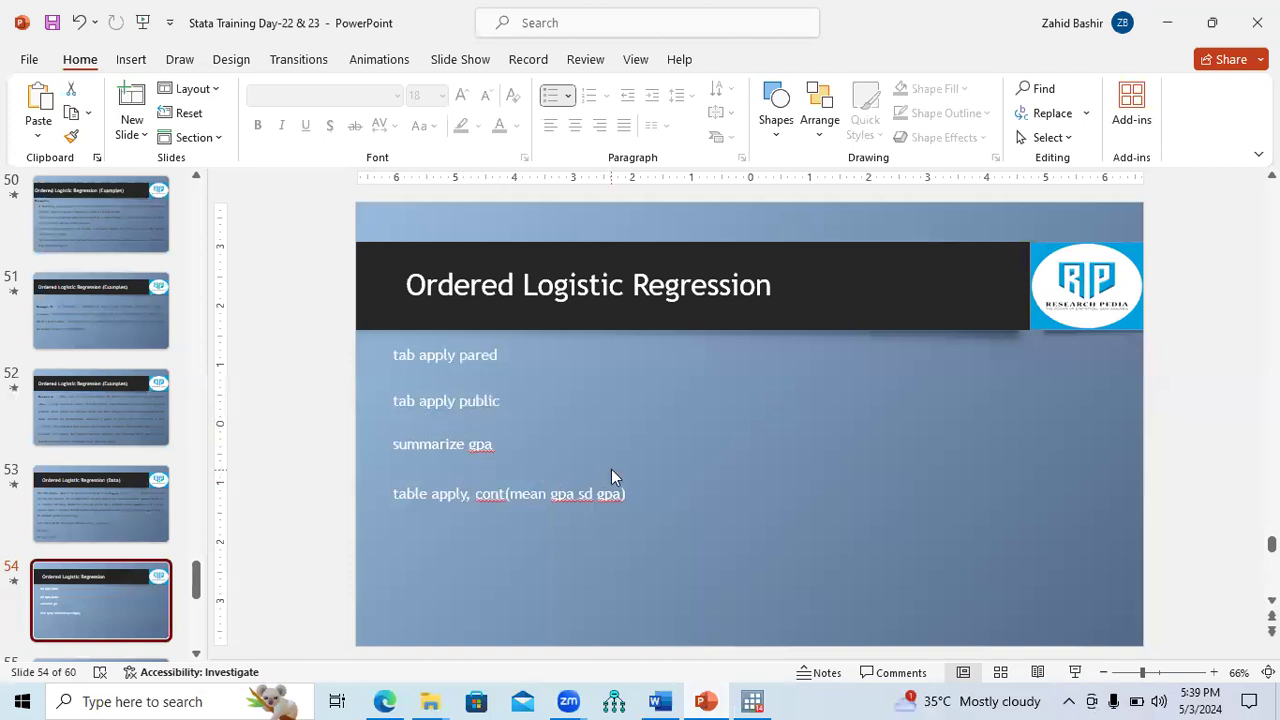
left_click(750, 701)
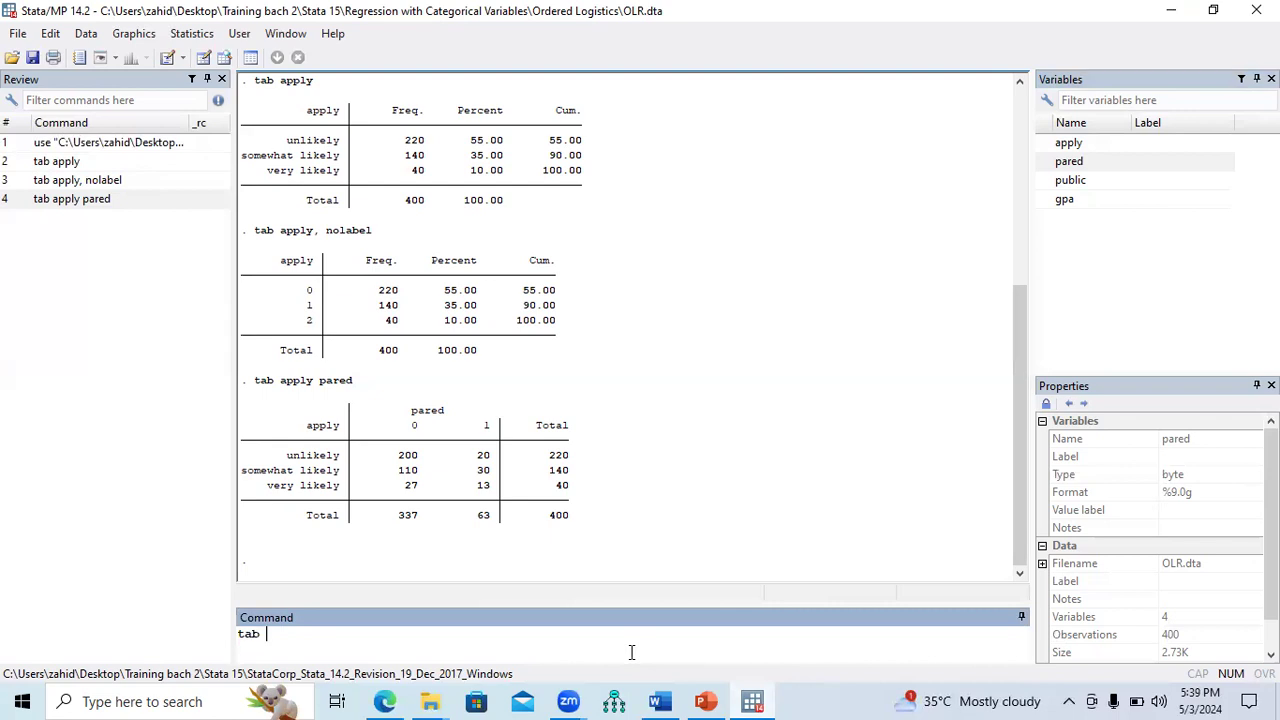
double_click(1045, 144)
double_click(1045, 181)
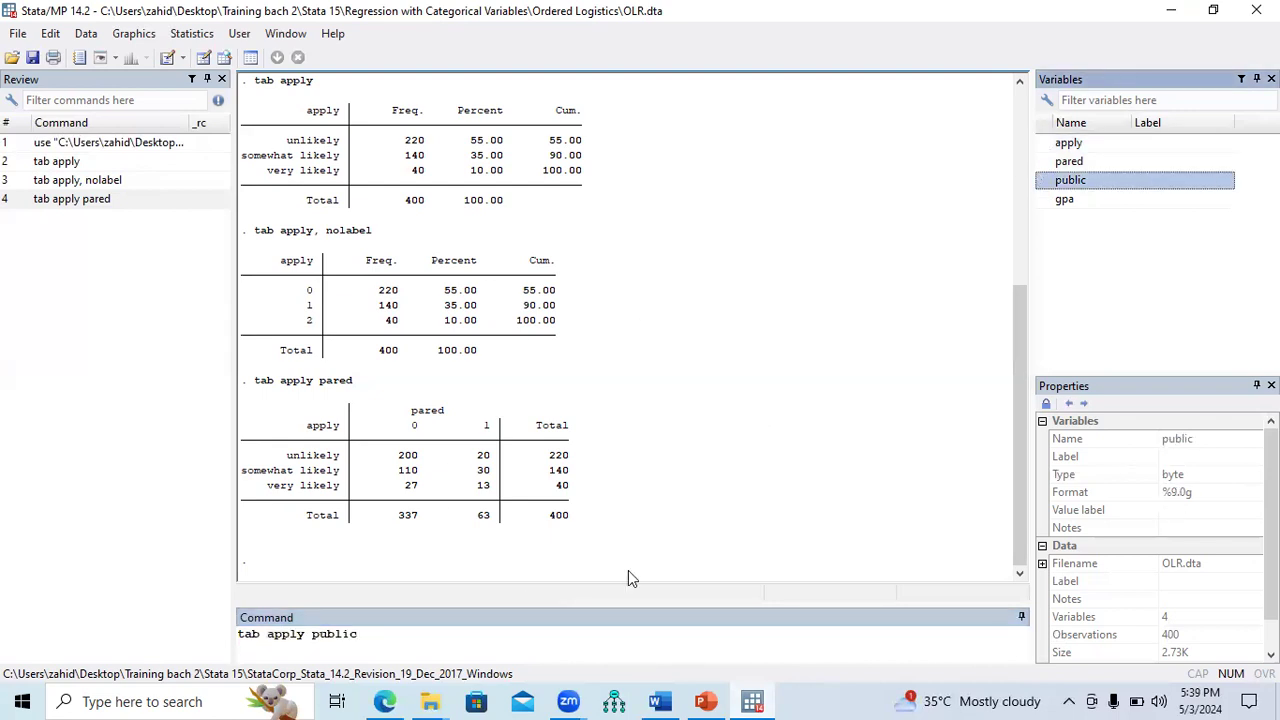
key("Return")
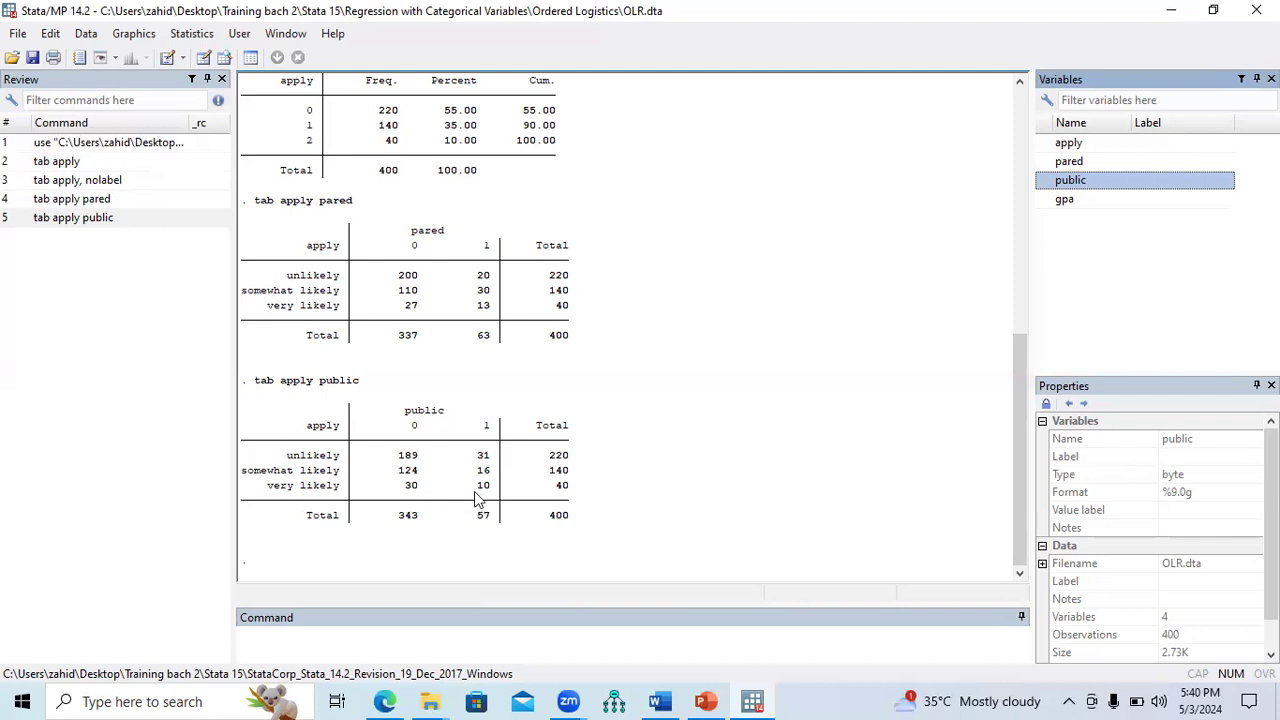
Step: Look up the summarize command in PowerPoint, and produce summary statistics for gpa in Stata with "sum gpa"
left_click(706, 701)
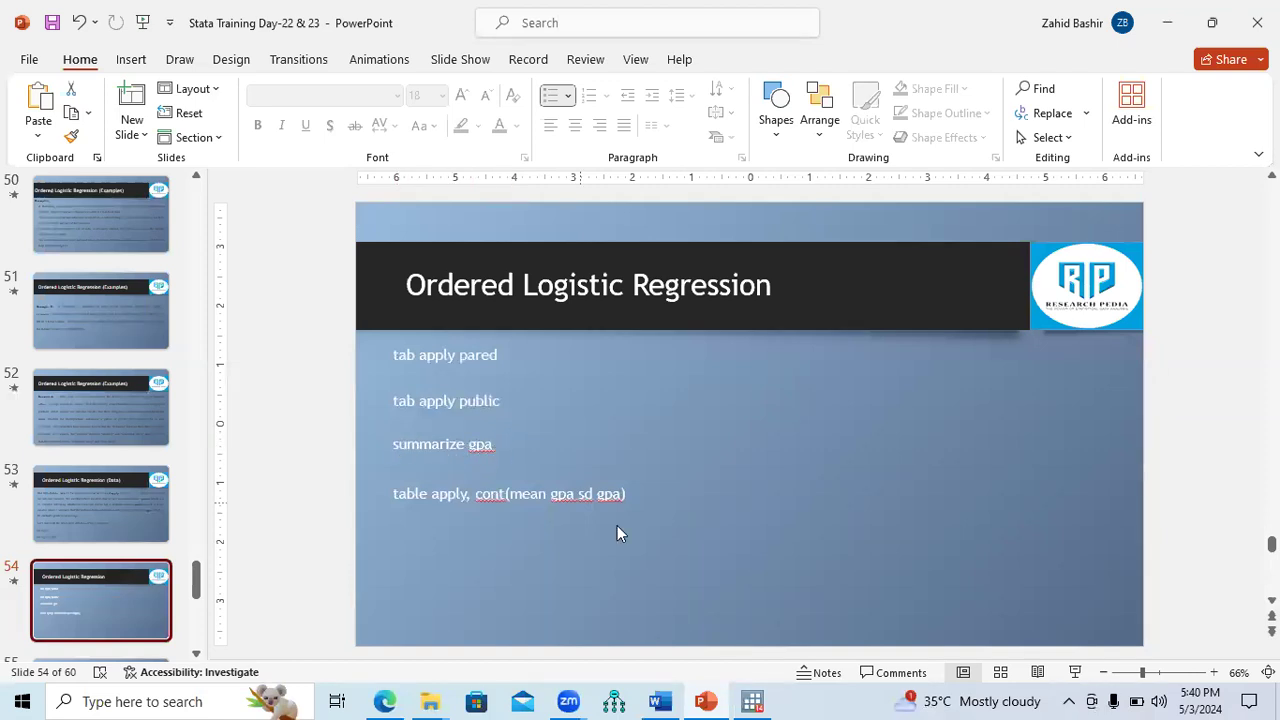
left_click(750, 701)
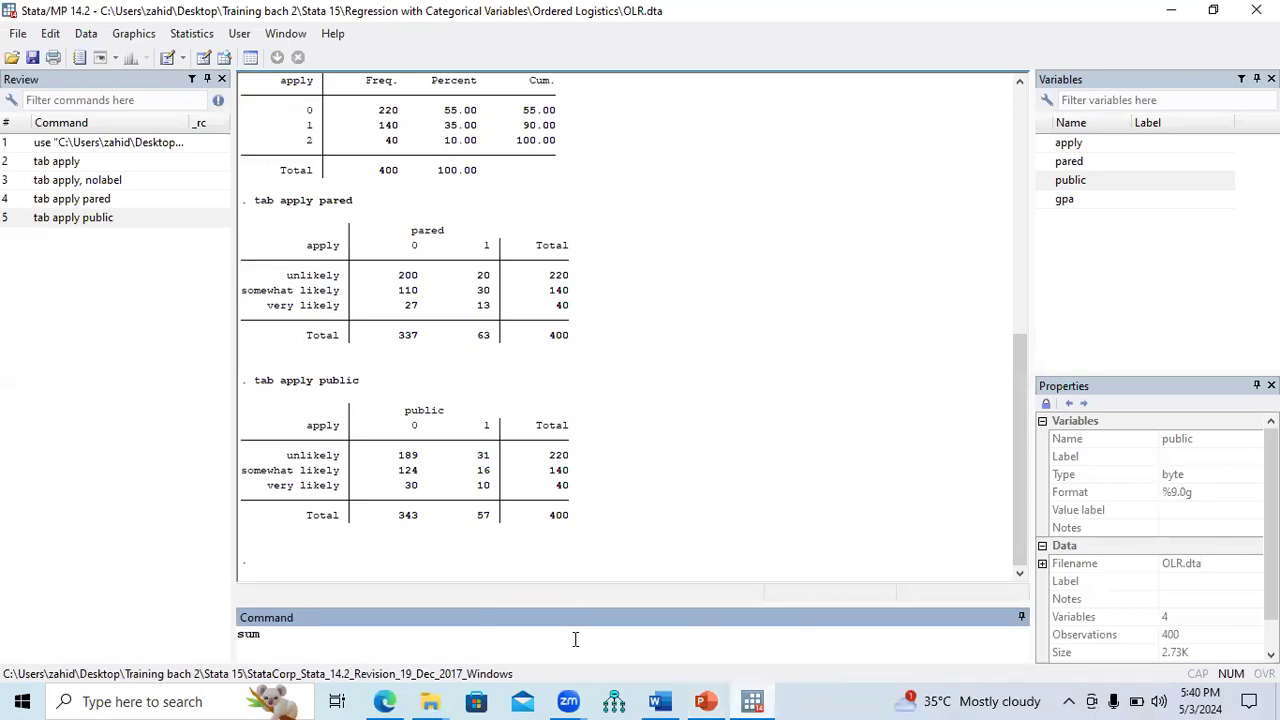
type("sum gpa")
key("Return")
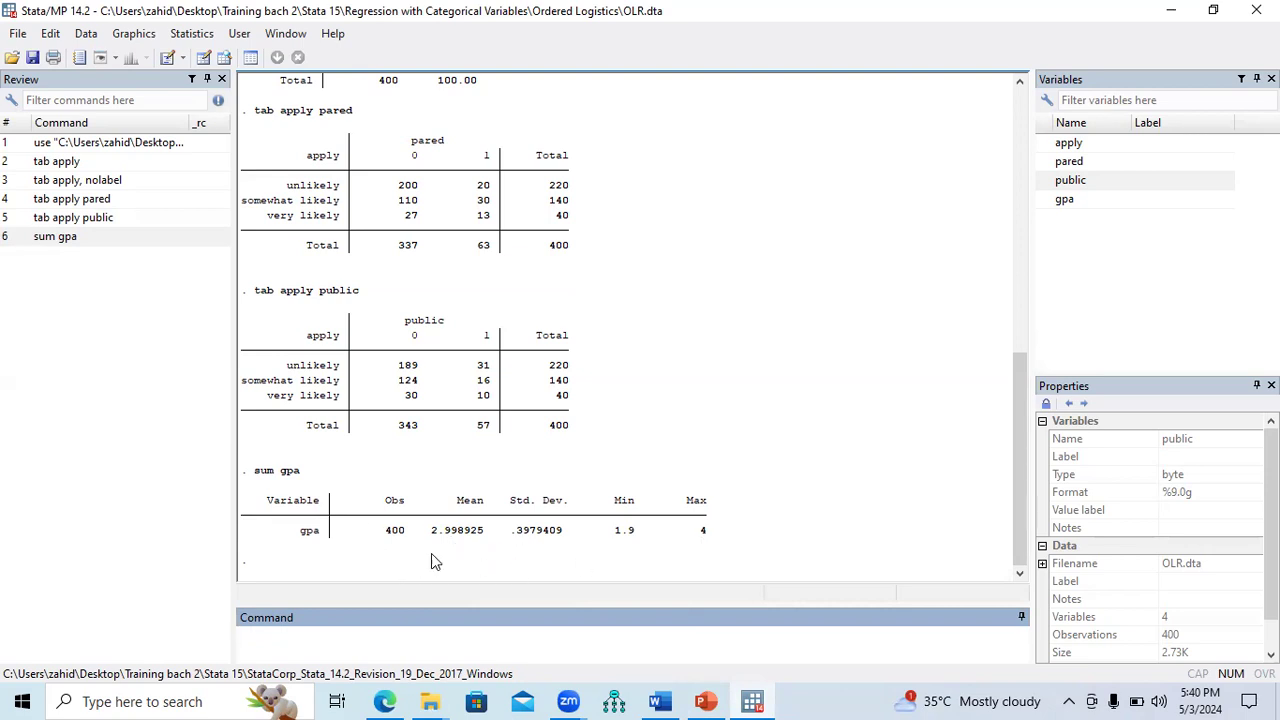
Step: Switch to PowerPoint and display slide 55, which introduces the ologit command
left_click(705, 700)
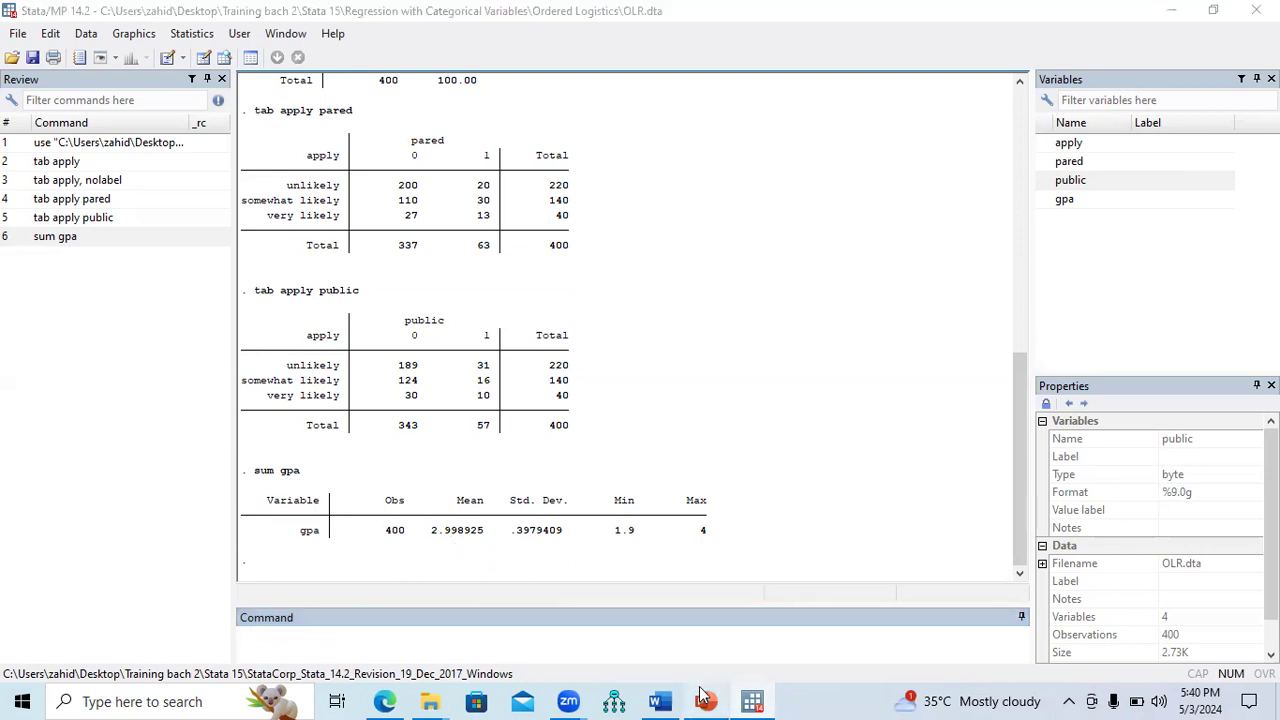
left_click_drag(200, 588, 200, 612)
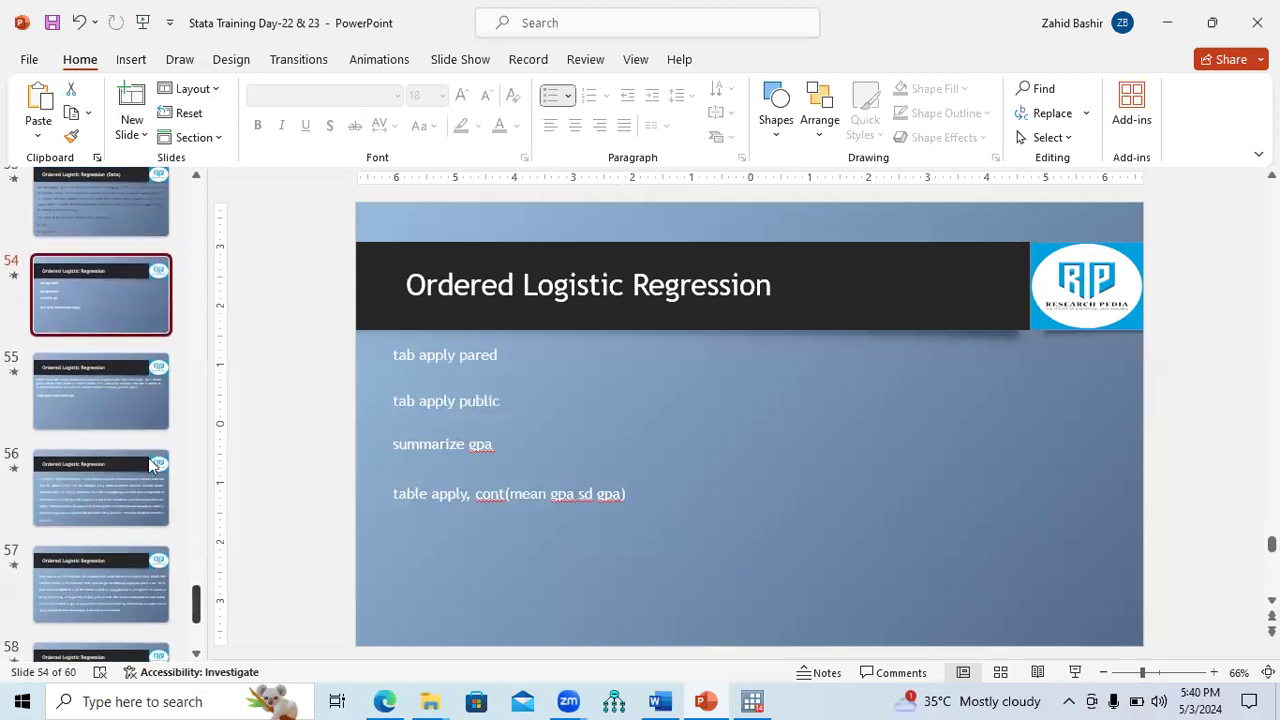
left_click(111, 390)
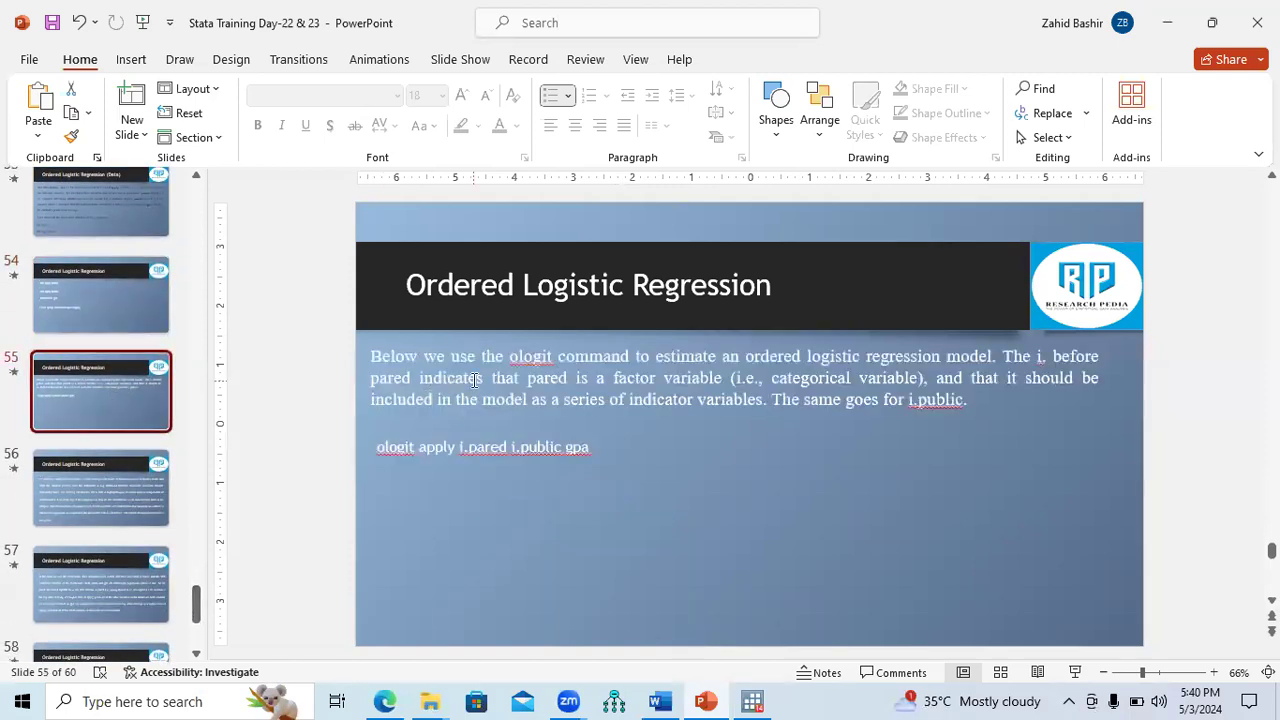
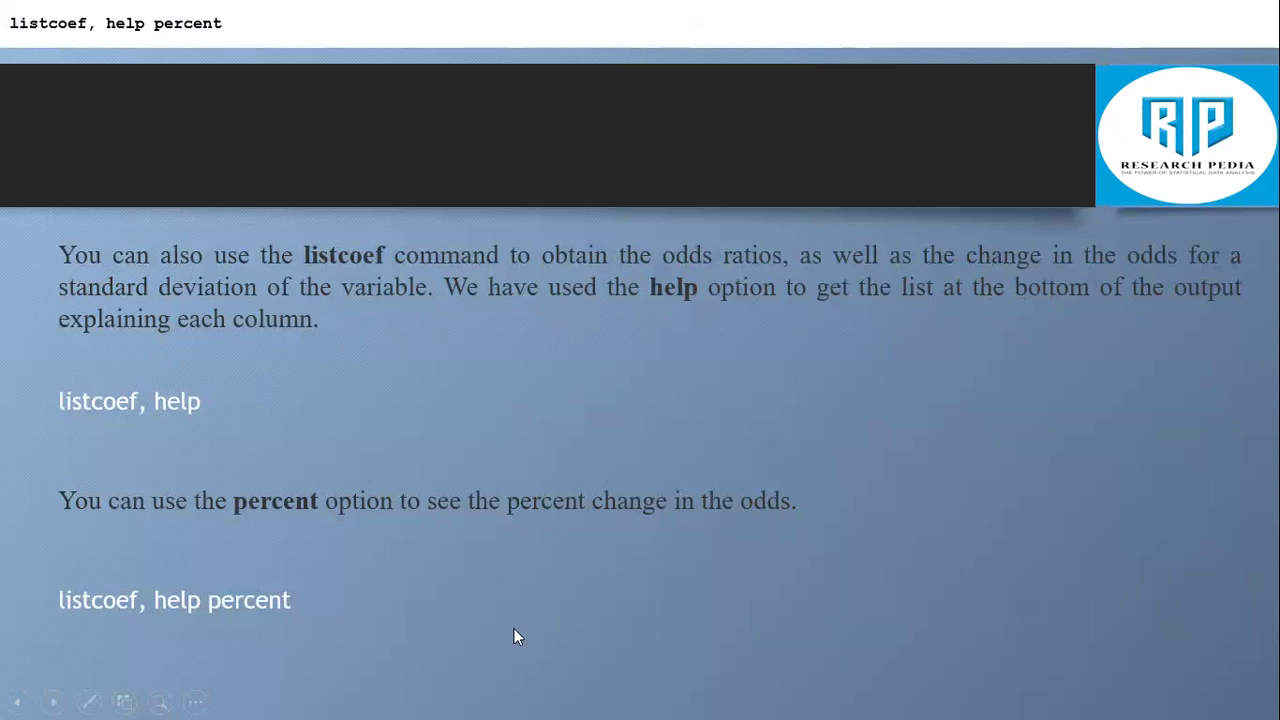
Step: End the slide show and select the "listcoef, help" text box on slide 59
right_click(544, 617)
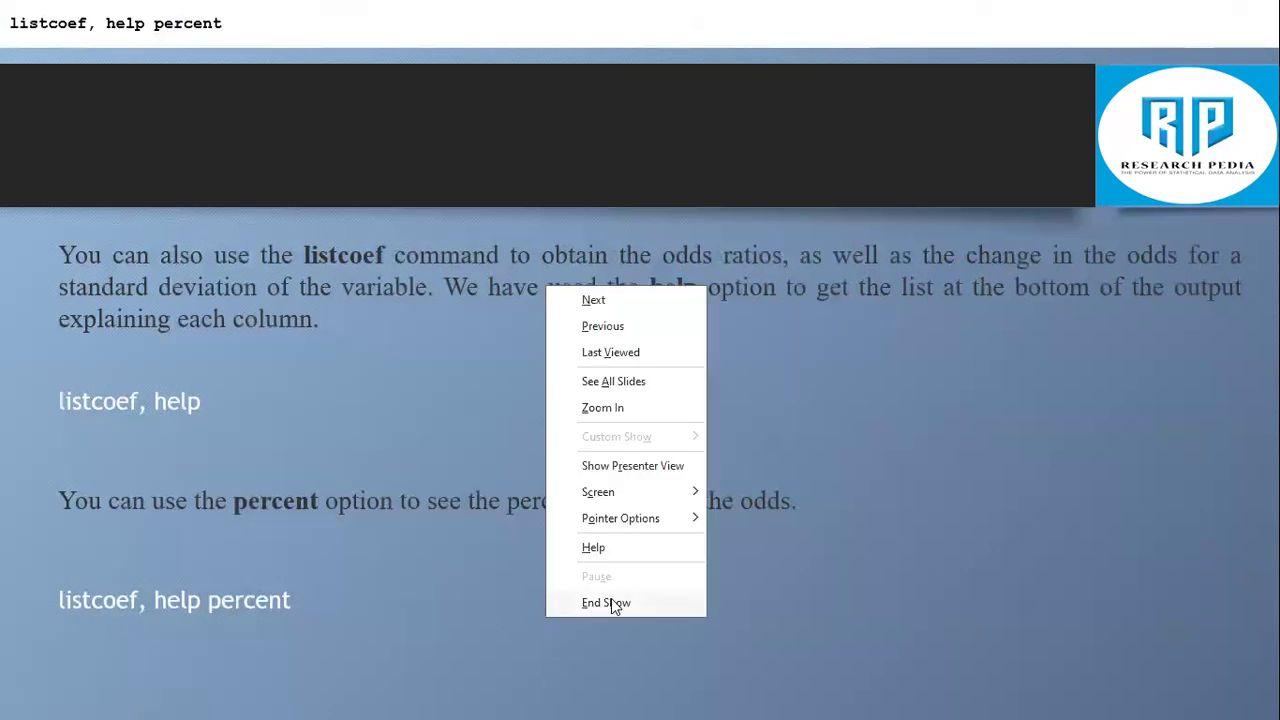
left_click(611, 601)
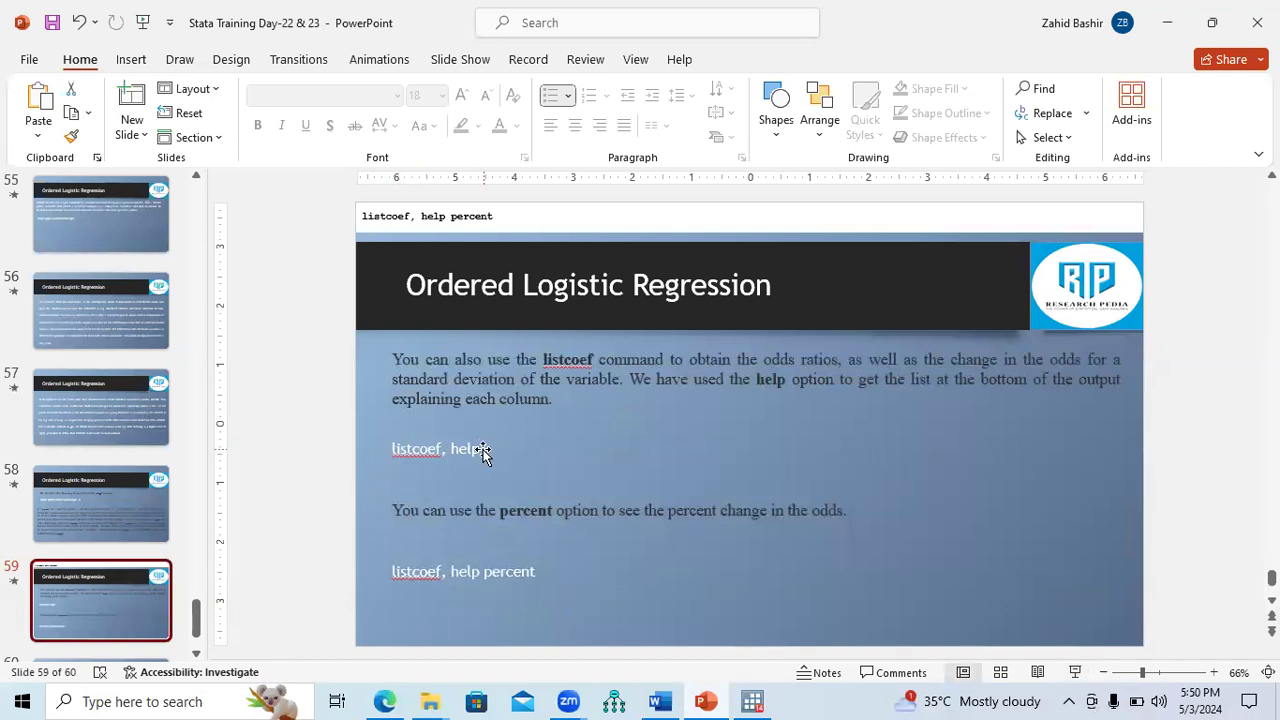
mouse_move(480, 449)
left_mouse_down()
mouse_move(409, 449)
mouse_move(514, 454)
mouse_move(486, 449)
mouse_move(484, 462)
left_mouse_up()
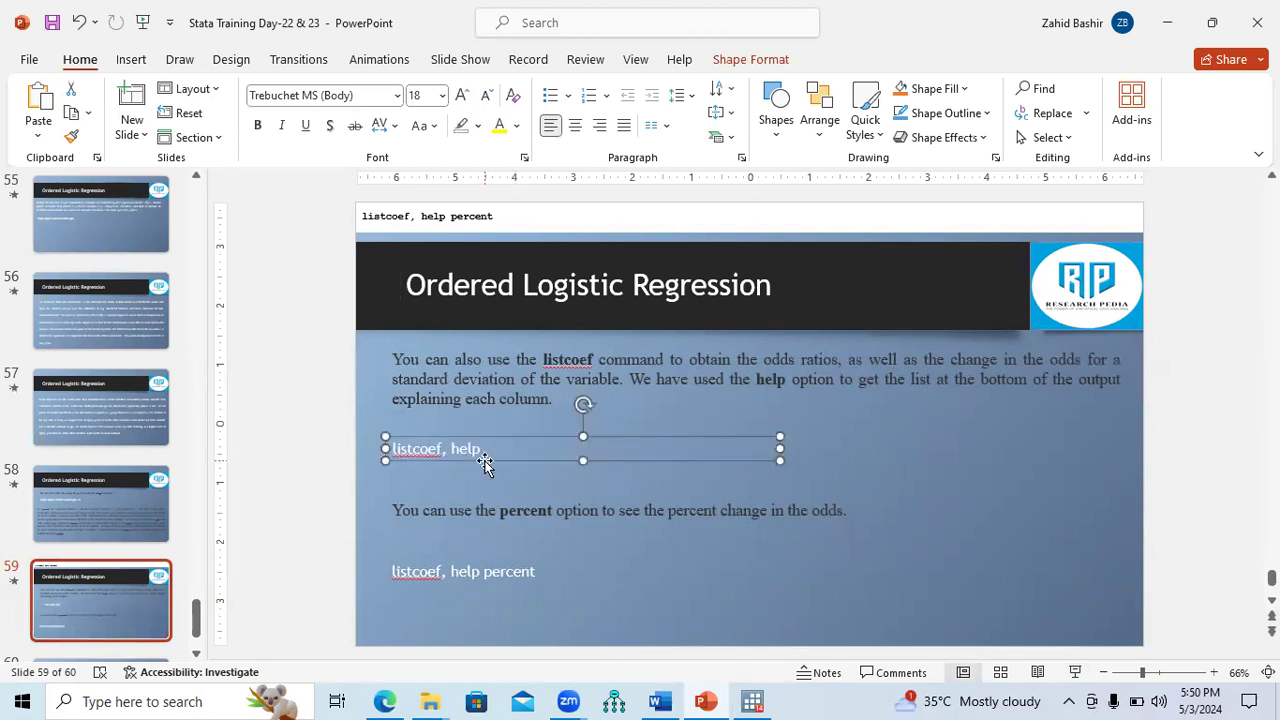
Step: Switch to Stata and try to list the odds-ratio coefficients by running "listcoef, help"
left_click(753, 701)
type("listc")
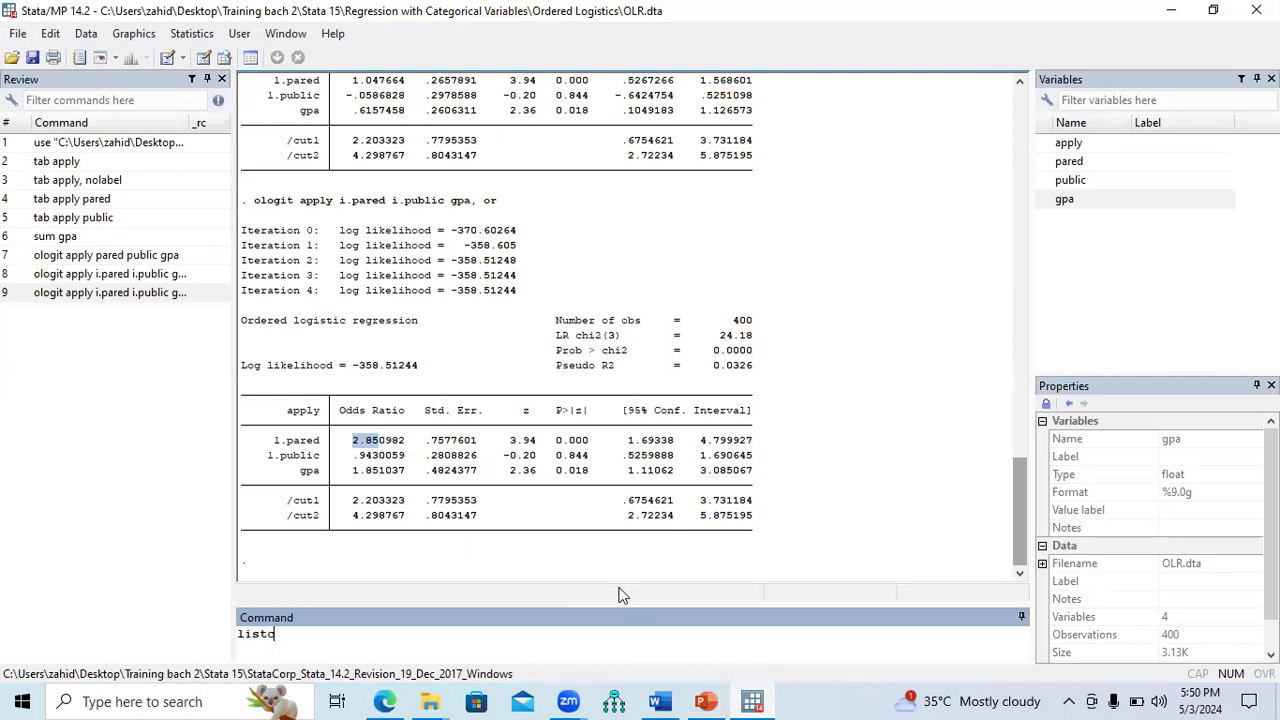
type("oef, help")
key("Return")
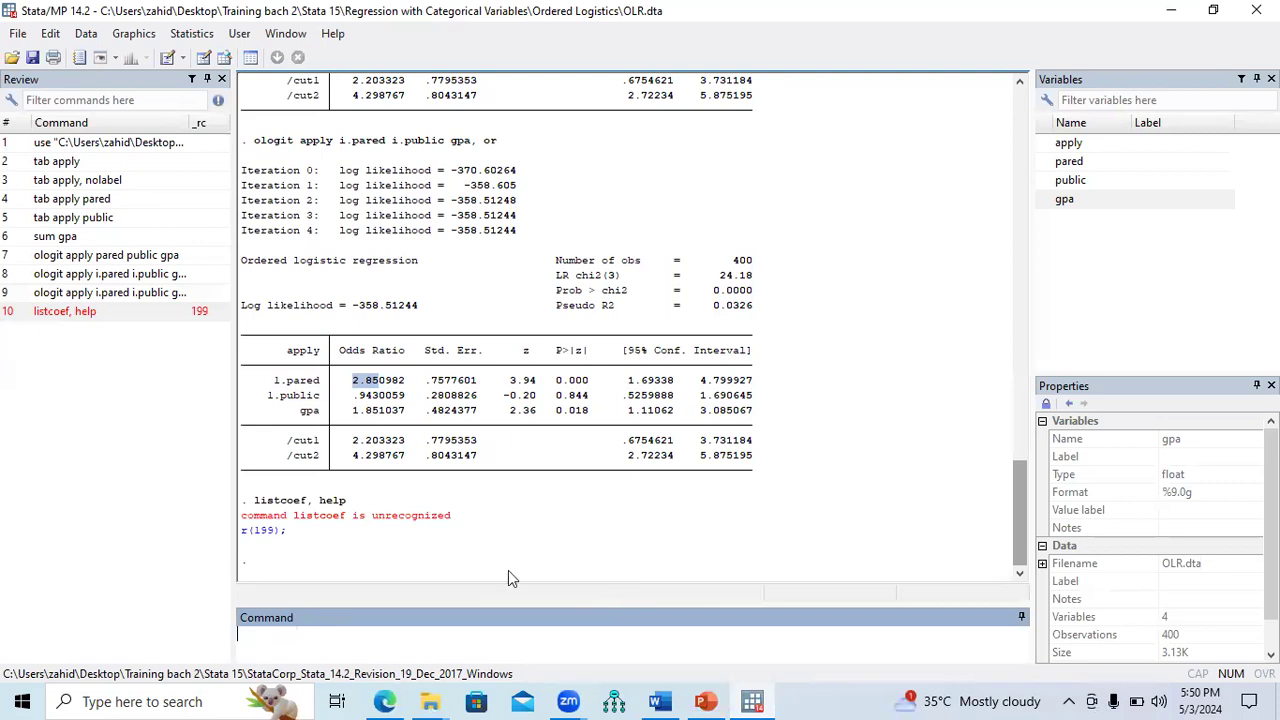
Step: Try to install the package with "ssc install listcoef", and follow the suggested search for listcoef
type("ssc install listcoef")
key("Return")
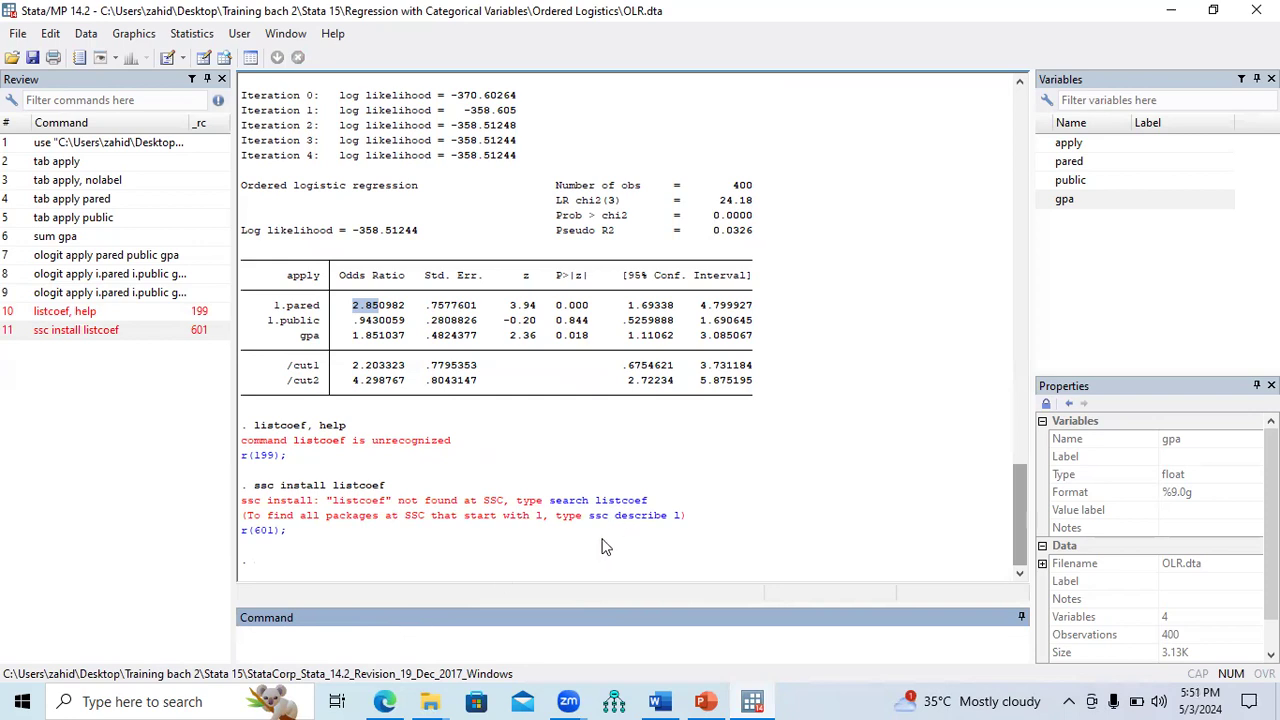
left_click(618, 502)
left_click(619, 503)
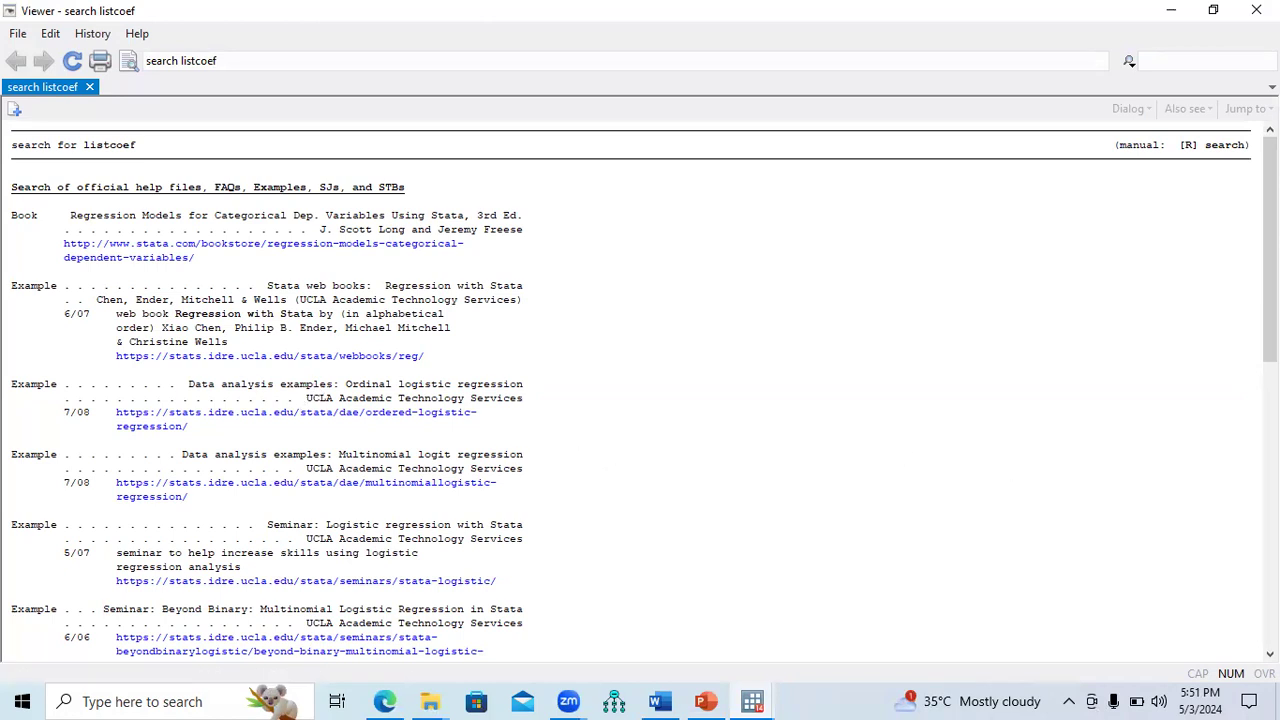
Step: Find the spost13_ado package among the listcoef search results and open its description page
scroll(1010, 466, "down", 9)
scroll(644, 392, "down", 6)
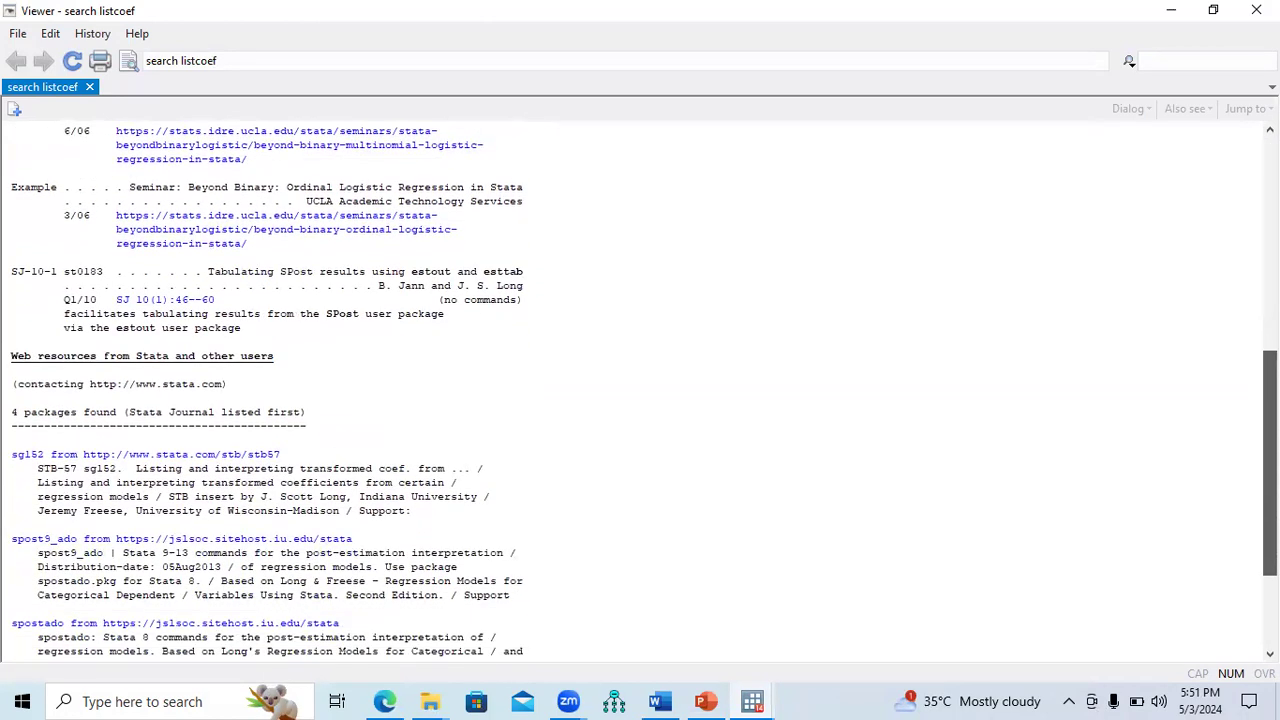
scroll(620, 428, "down", 2)
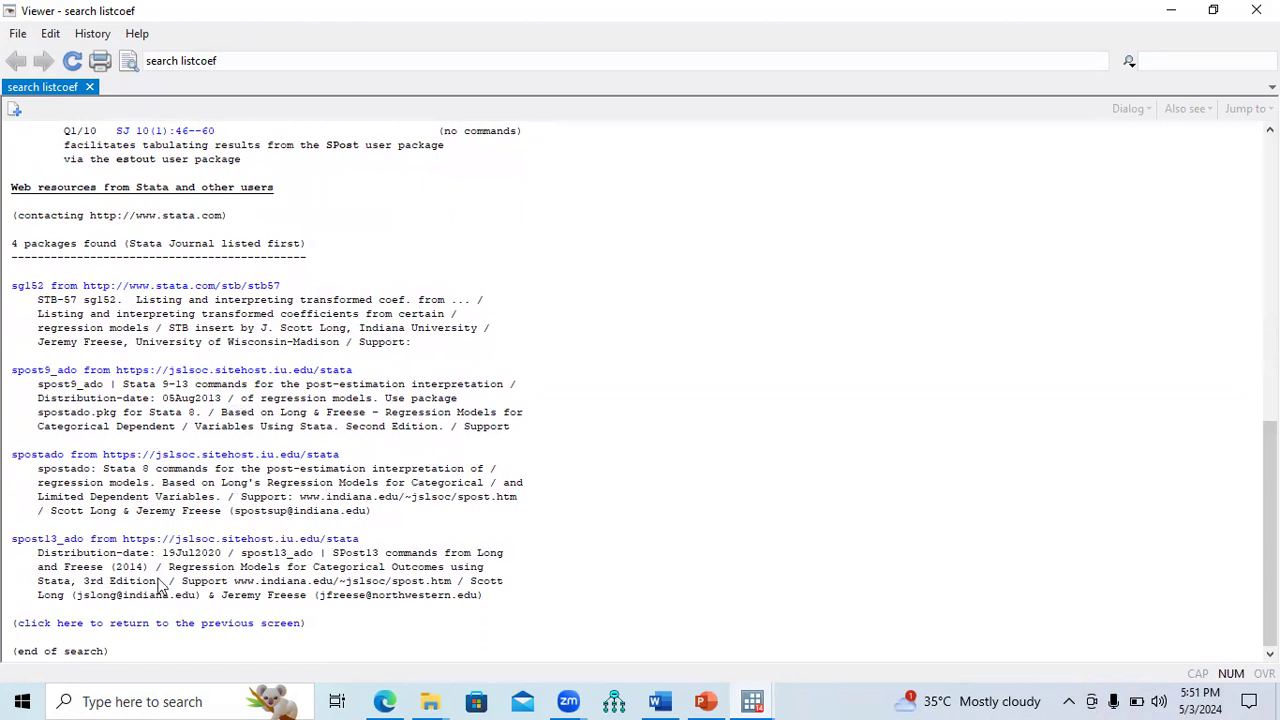
left_click(265, 539)
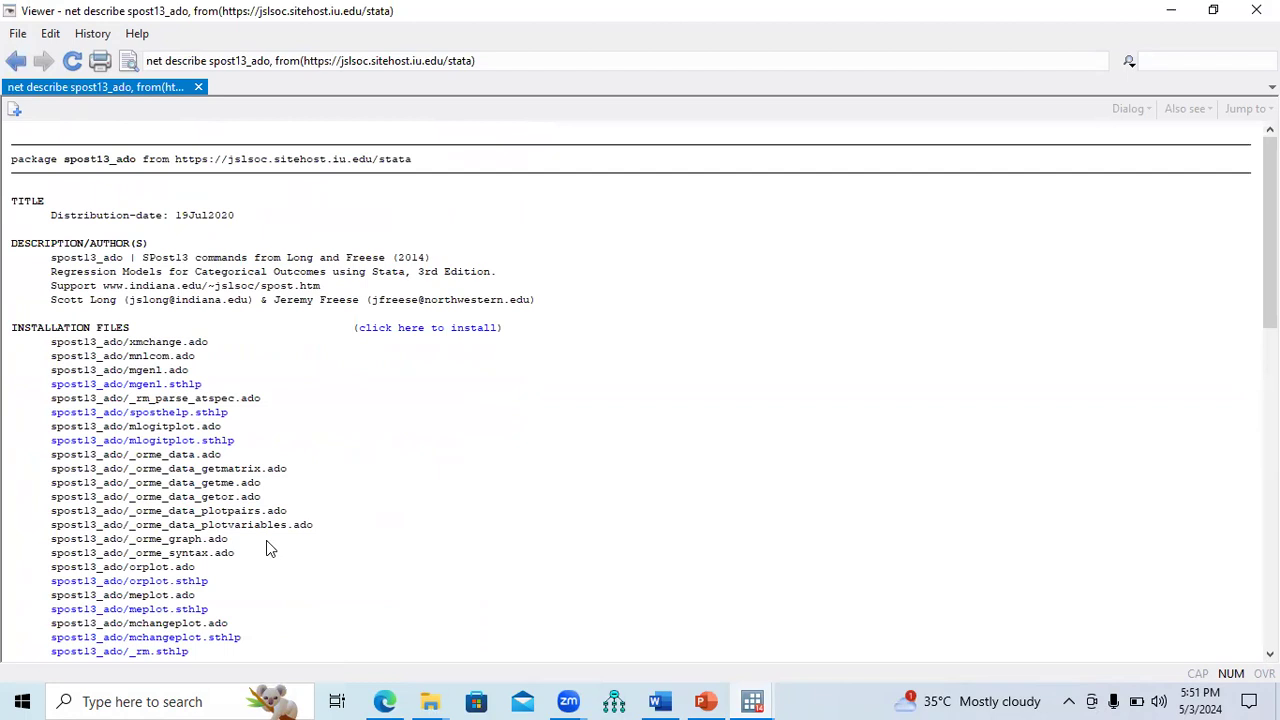
Step: Start installing the spost13_ado package, and copy the "listcoef, help" command from slide 59 in PowerPoint
left_click(445, 327)
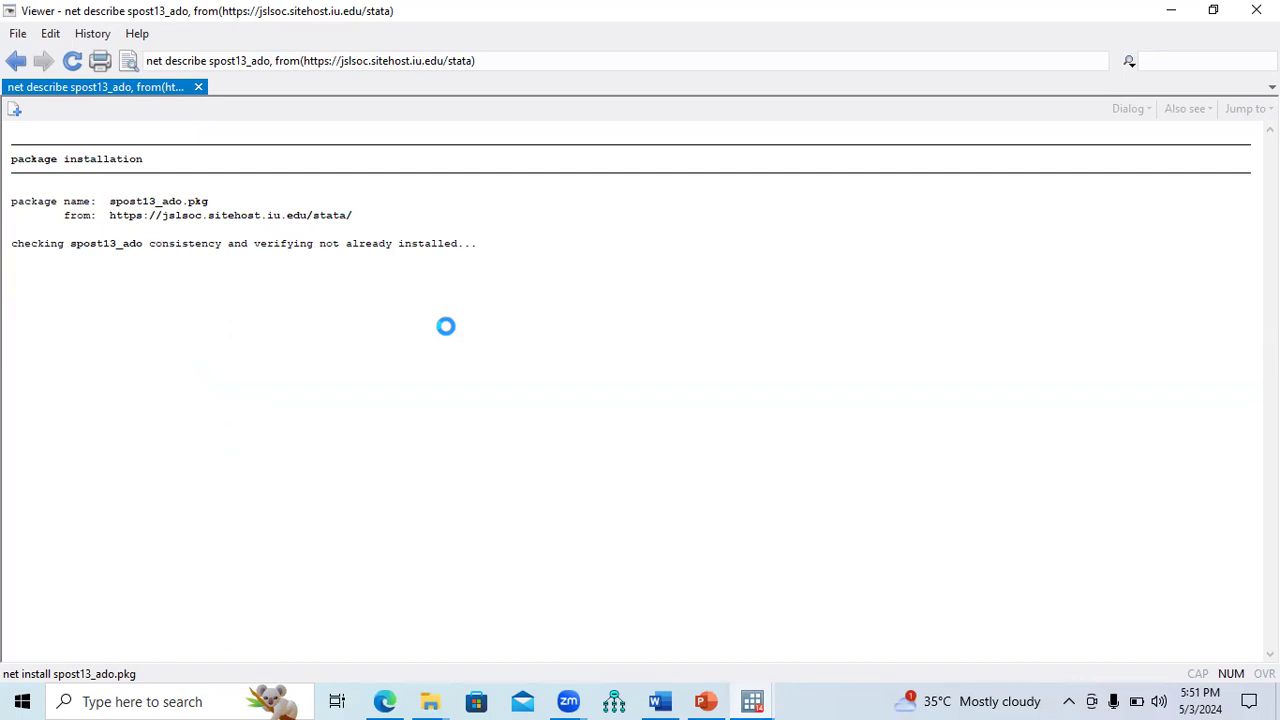
left_click(706, 701)
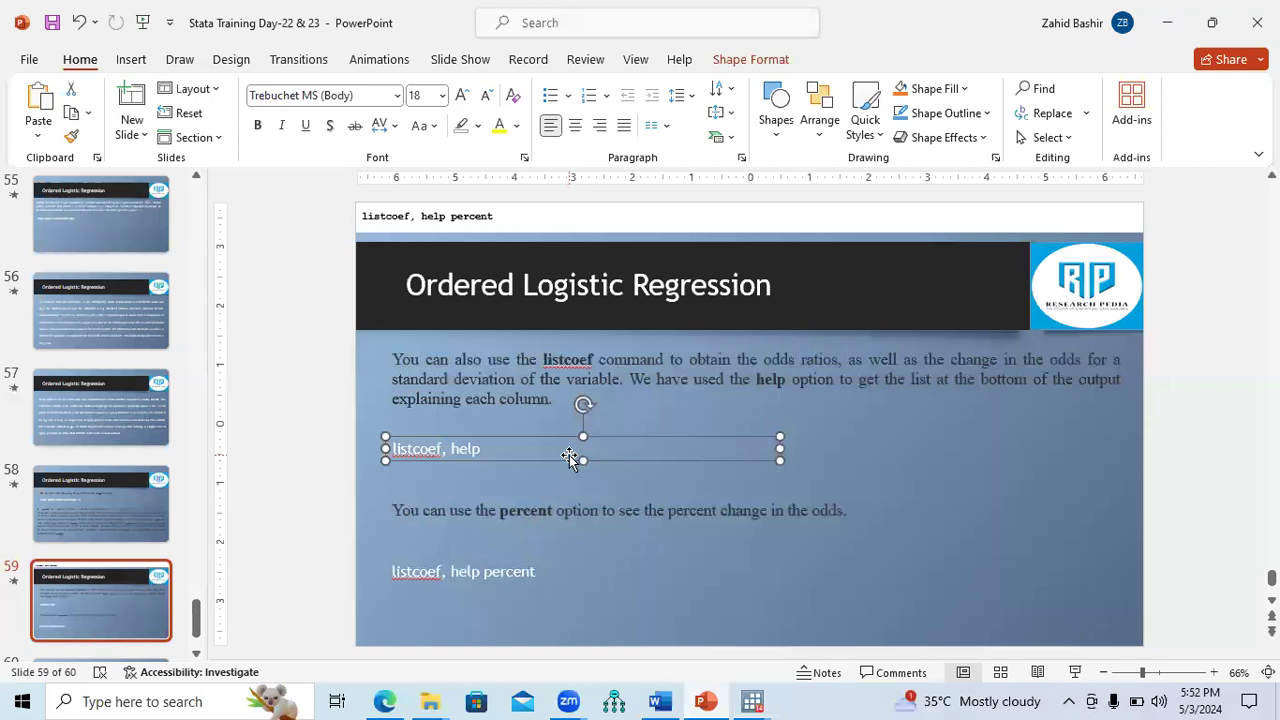
left_click(479, 449)
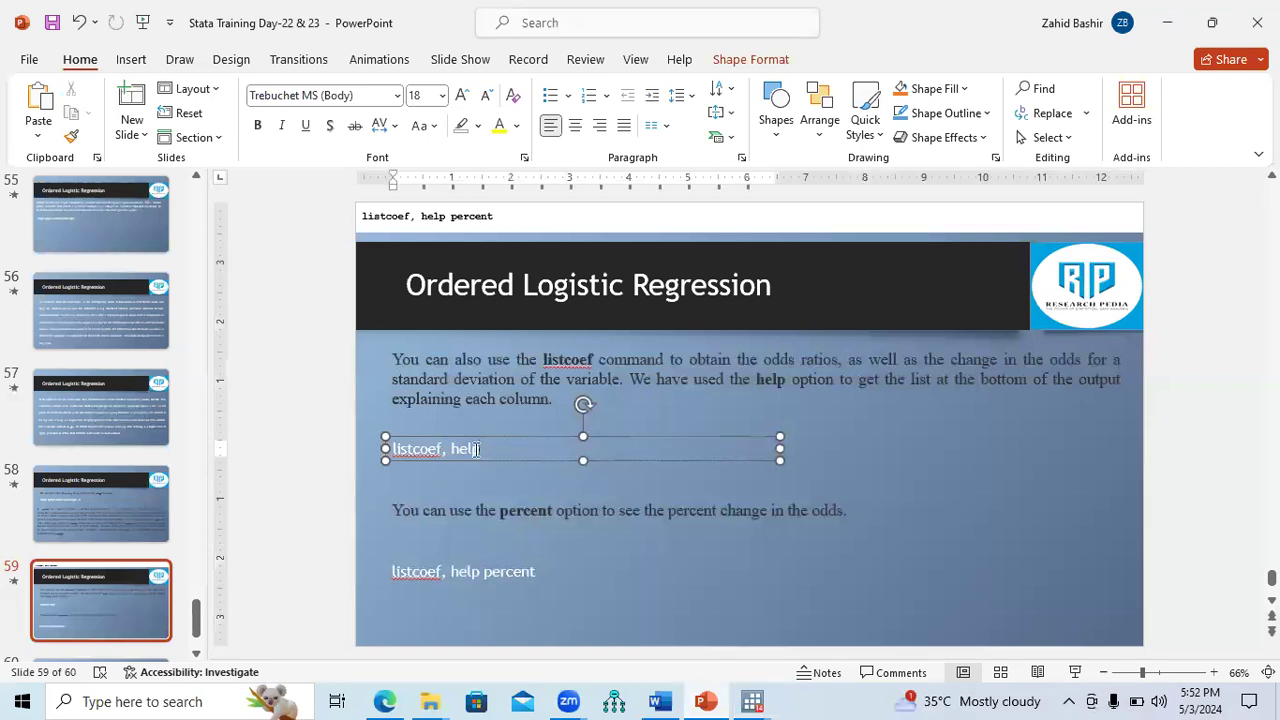
triple_click(477, 449)
key("ctrl+c")
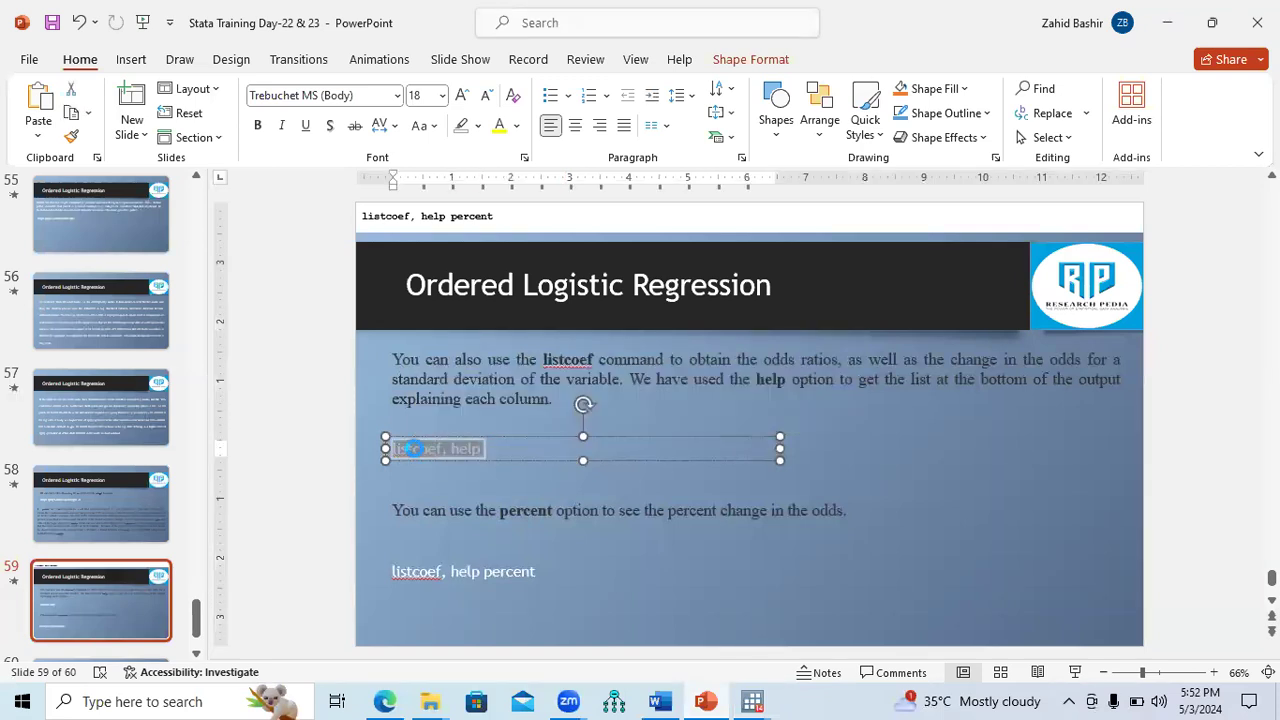
Step: Switch back to Stata, try to run "listcoef, help" again, and close the package installation viewer
left_click(752, 701)
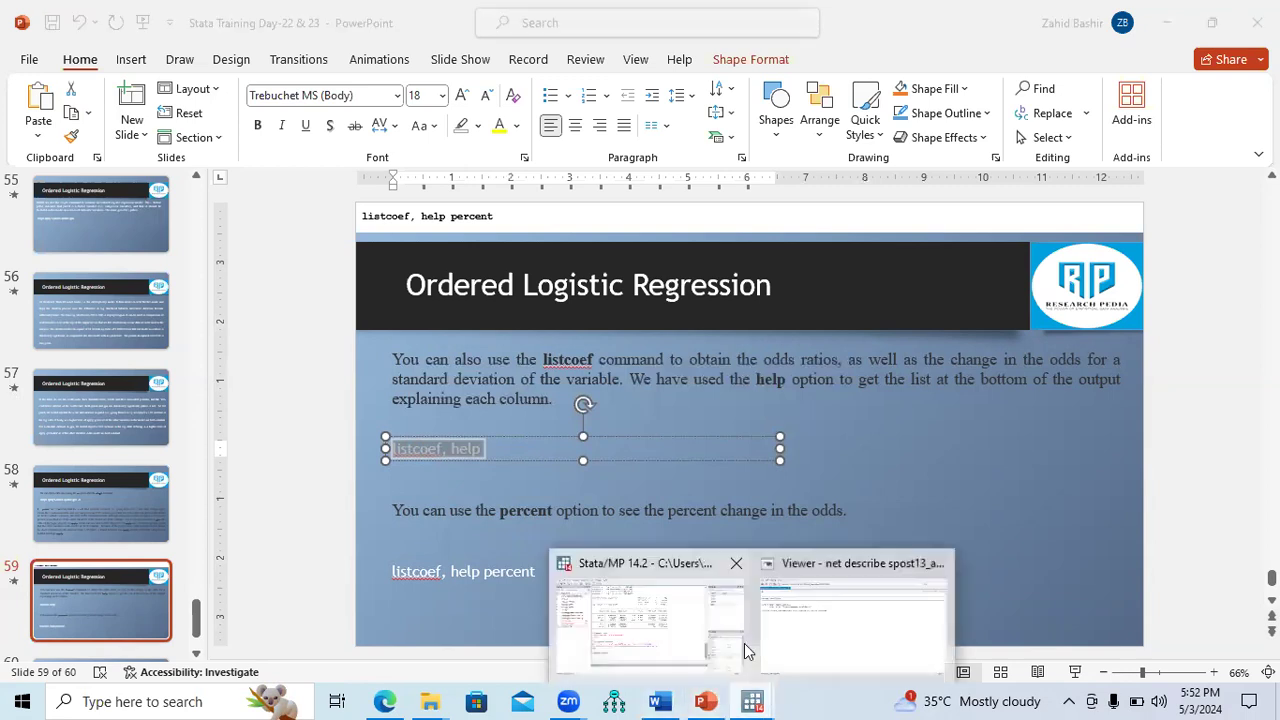
left_click(850, 615)
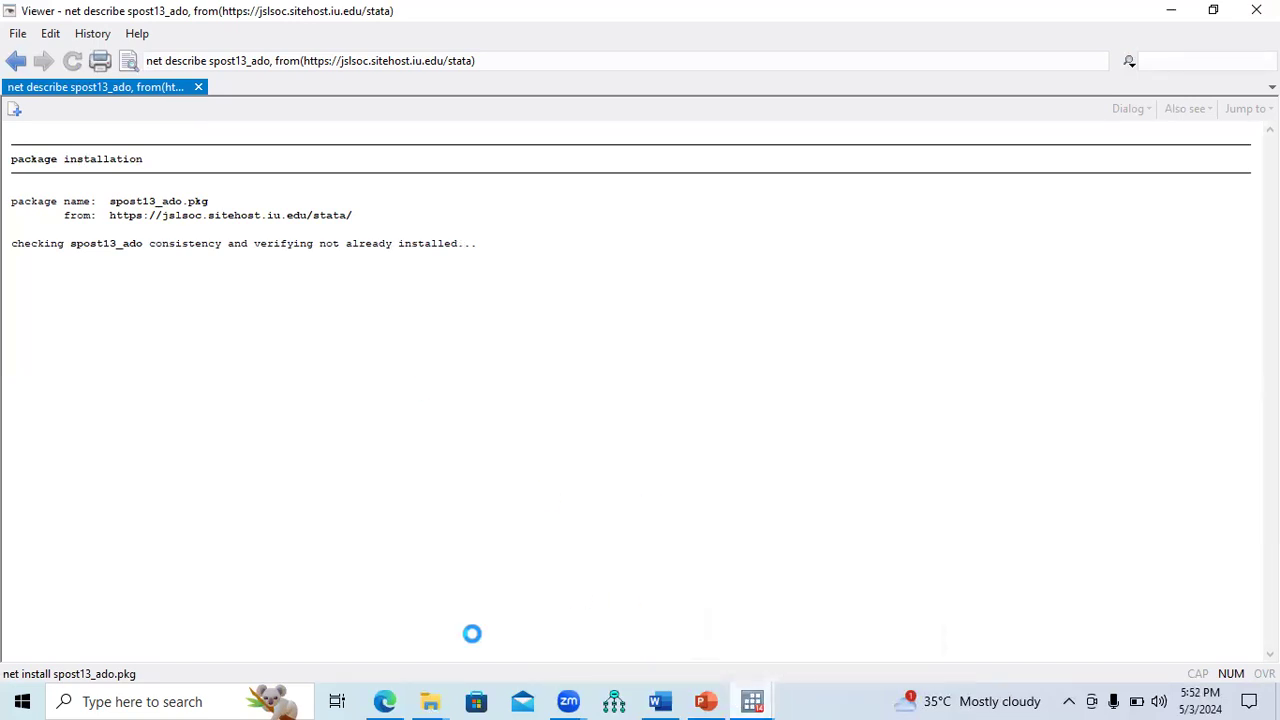
left_click(754, 700)
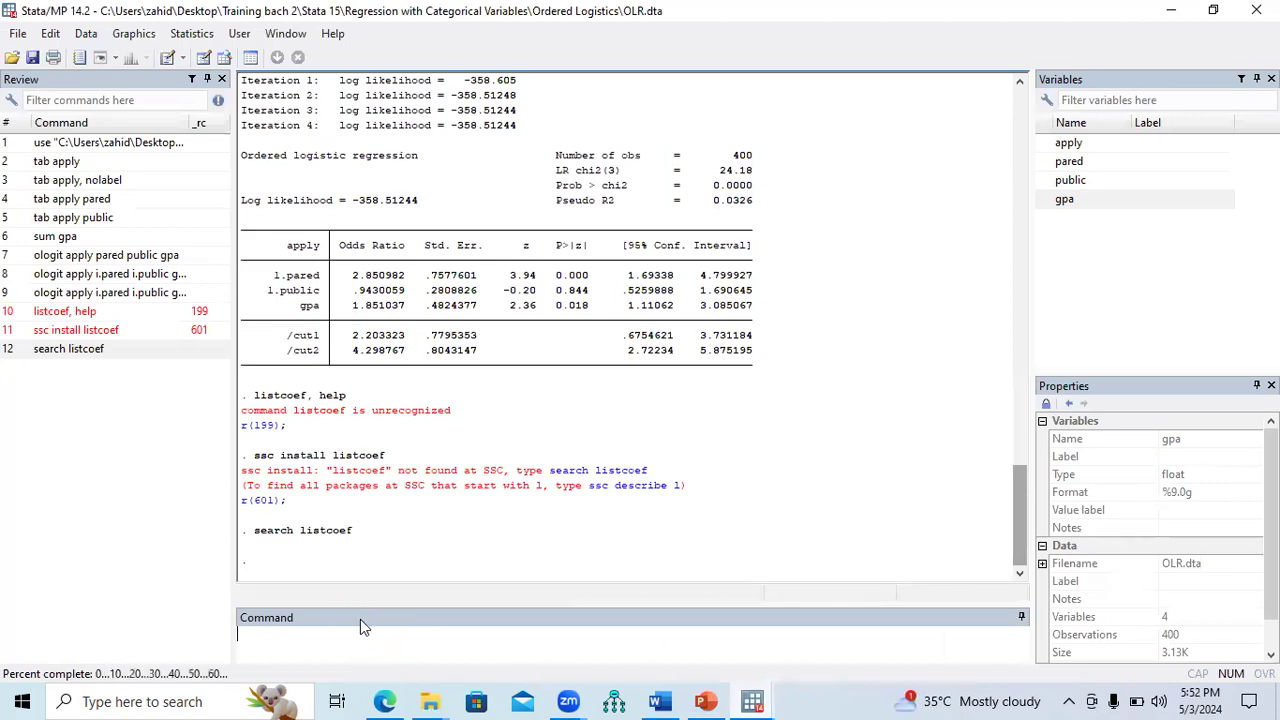
key("ctrl+v")
left_click(360, 619)
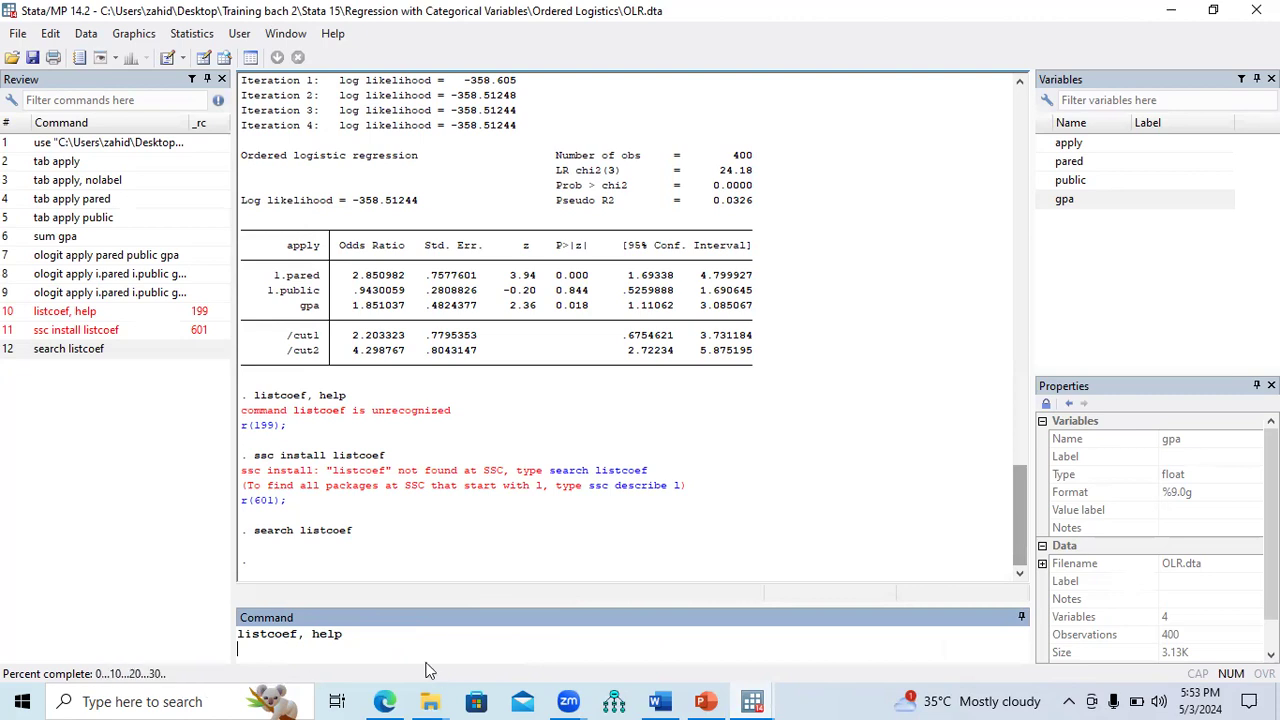
left_click(357, 634)
left_click(752, 701)
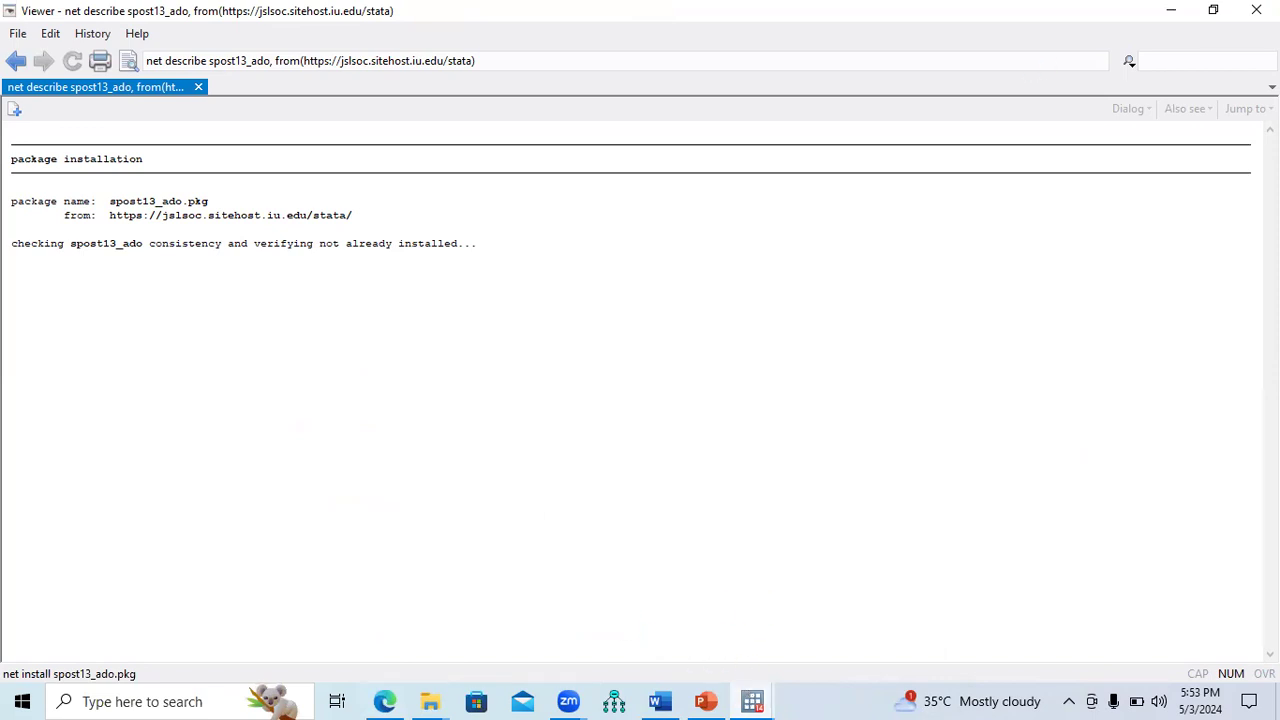
mouse_move(755, 700)
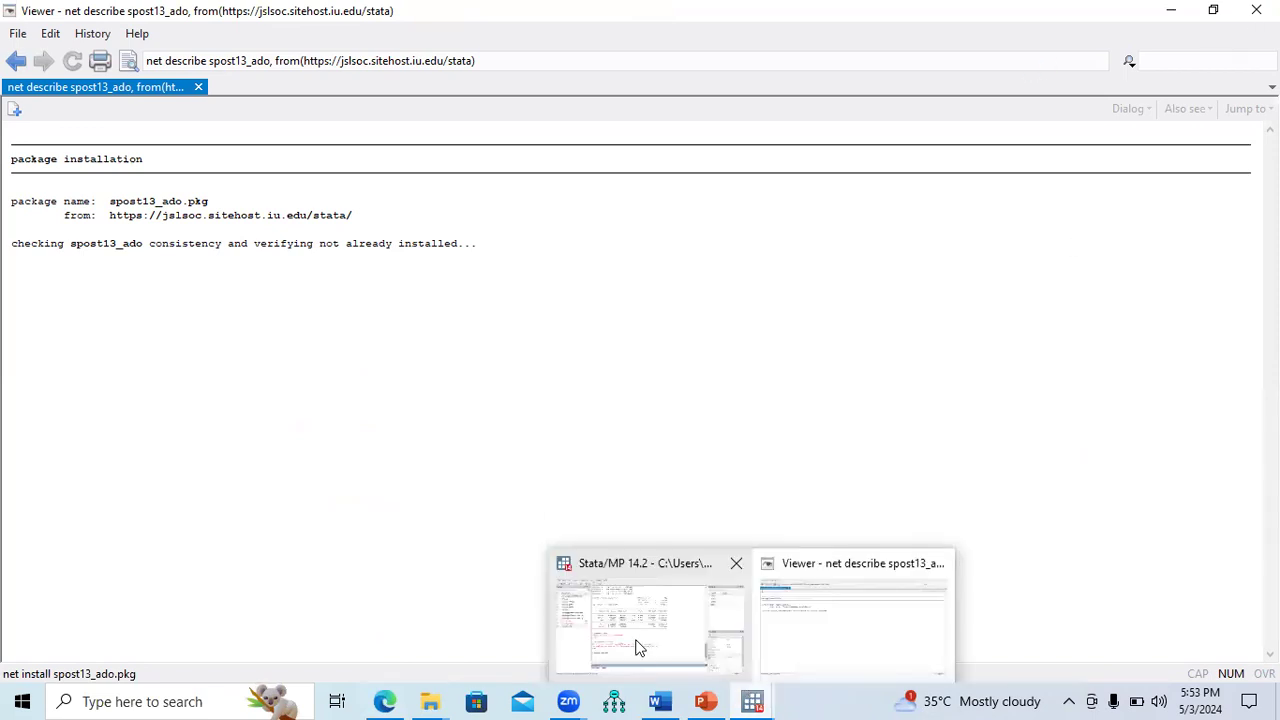
left_click(640, 648)
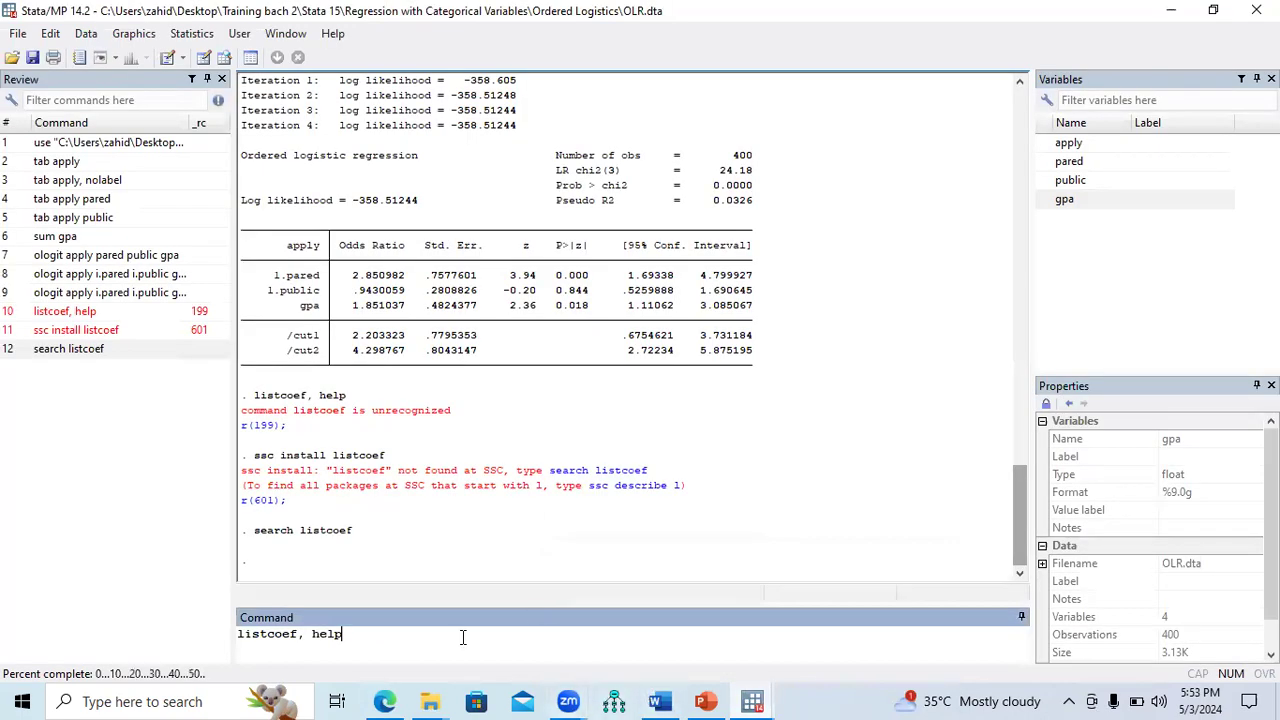
key("Return")
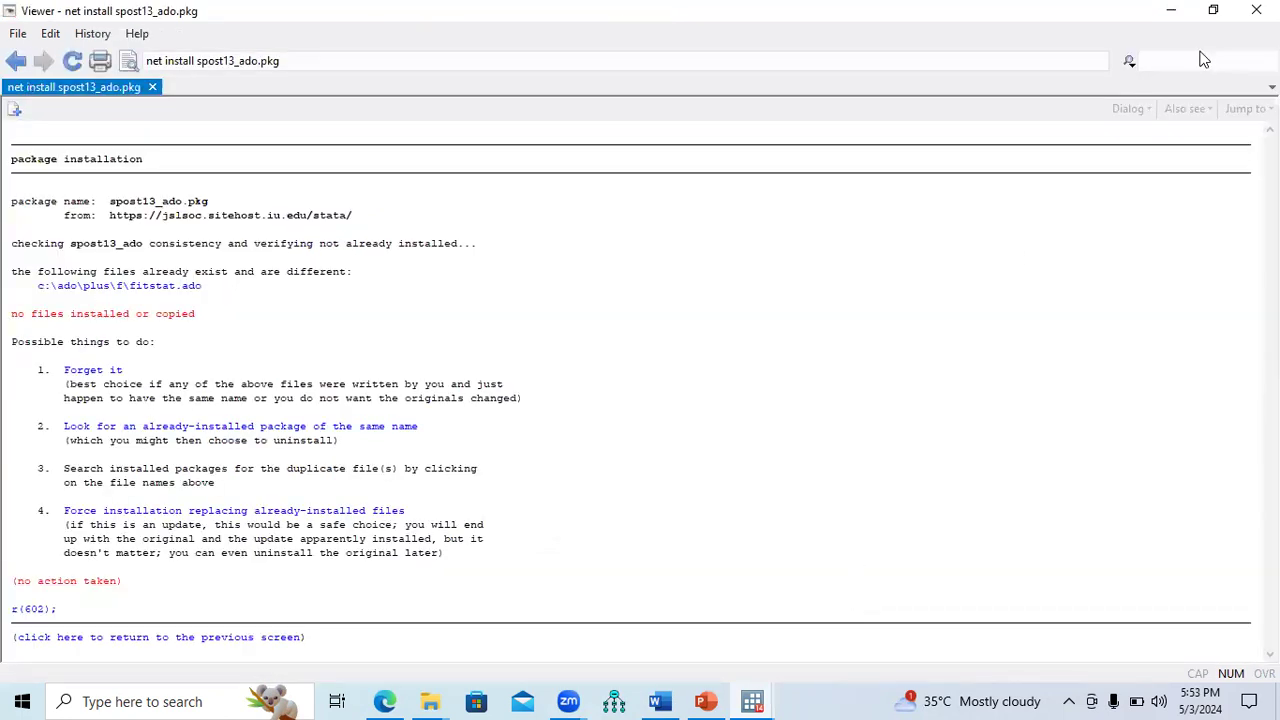
left_click(1256, 10)
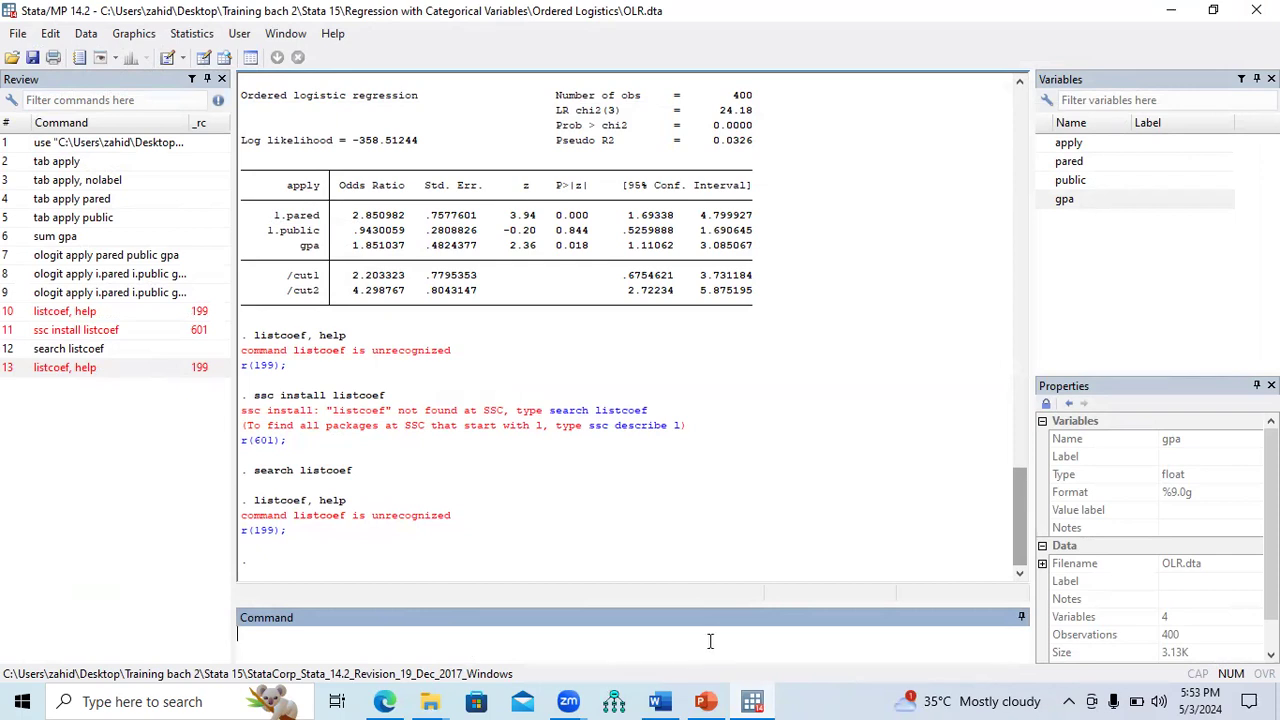
Step: Switch to PowerPoint and review the ordered logistic regression slides 58 to 60, going back toward slide 55
left_click(706, 701)
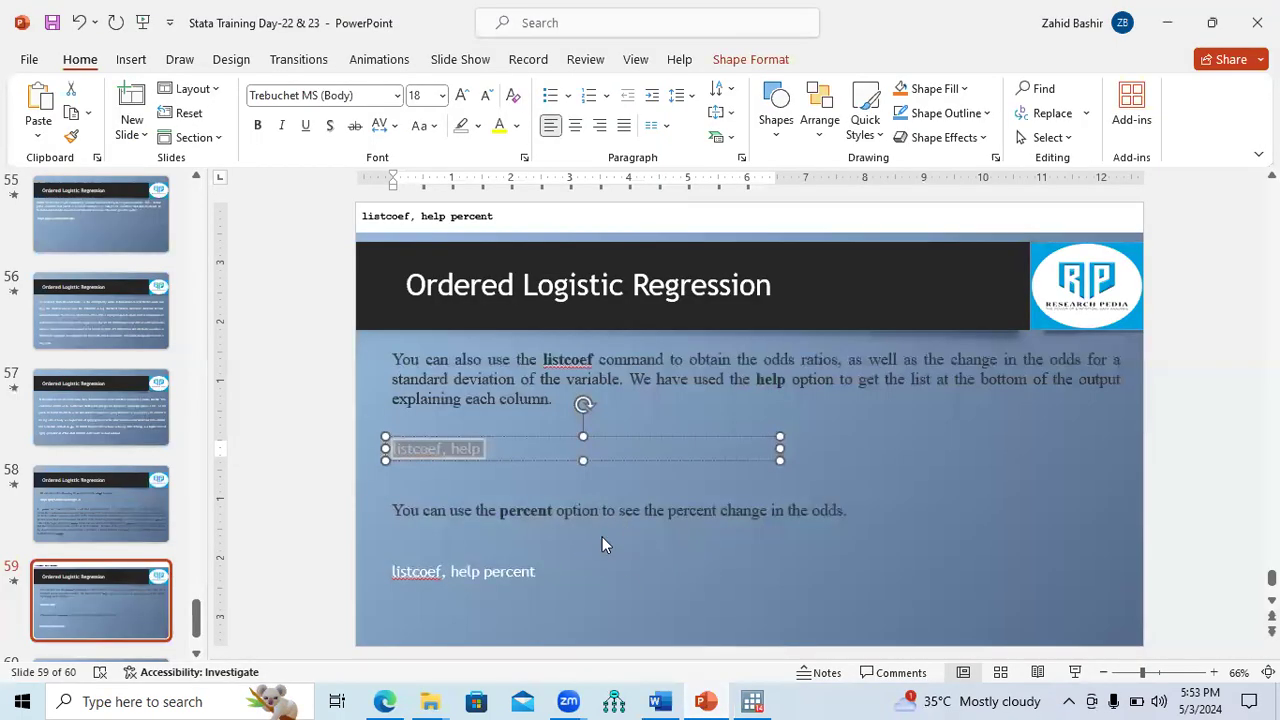
left_click(495, 533)
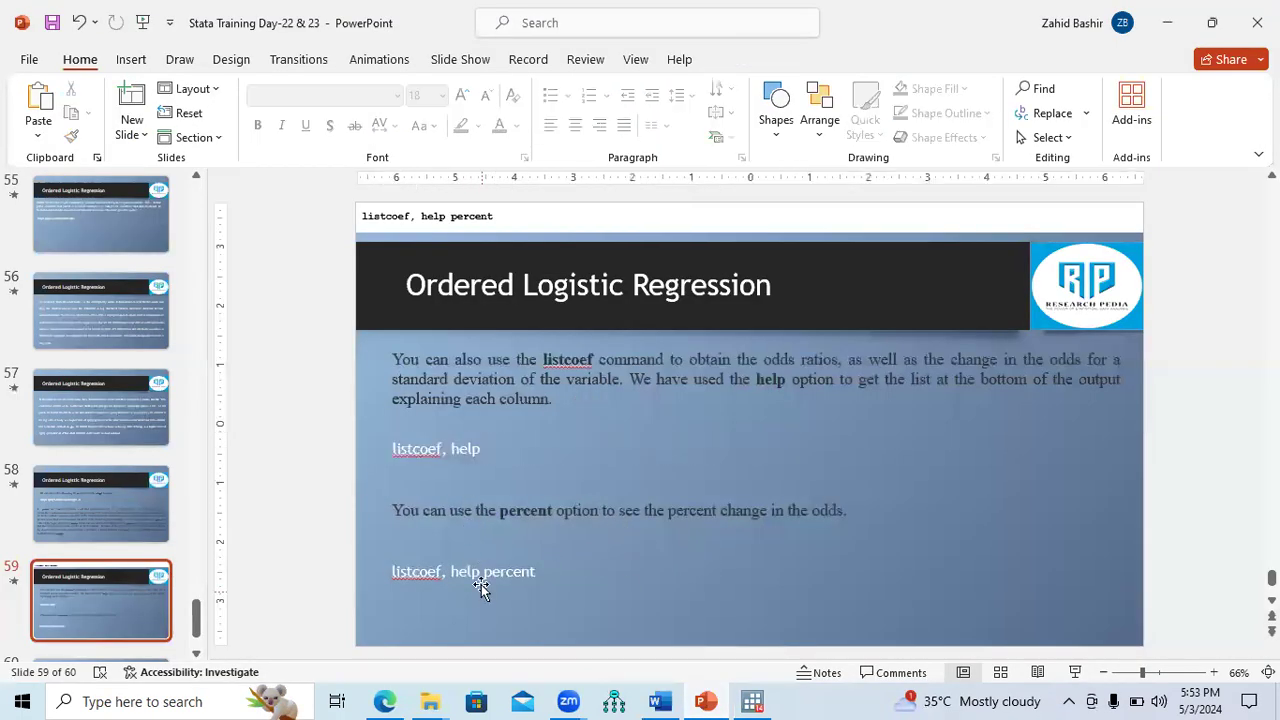
left_click_drag(1271, 578, 1271, 586)
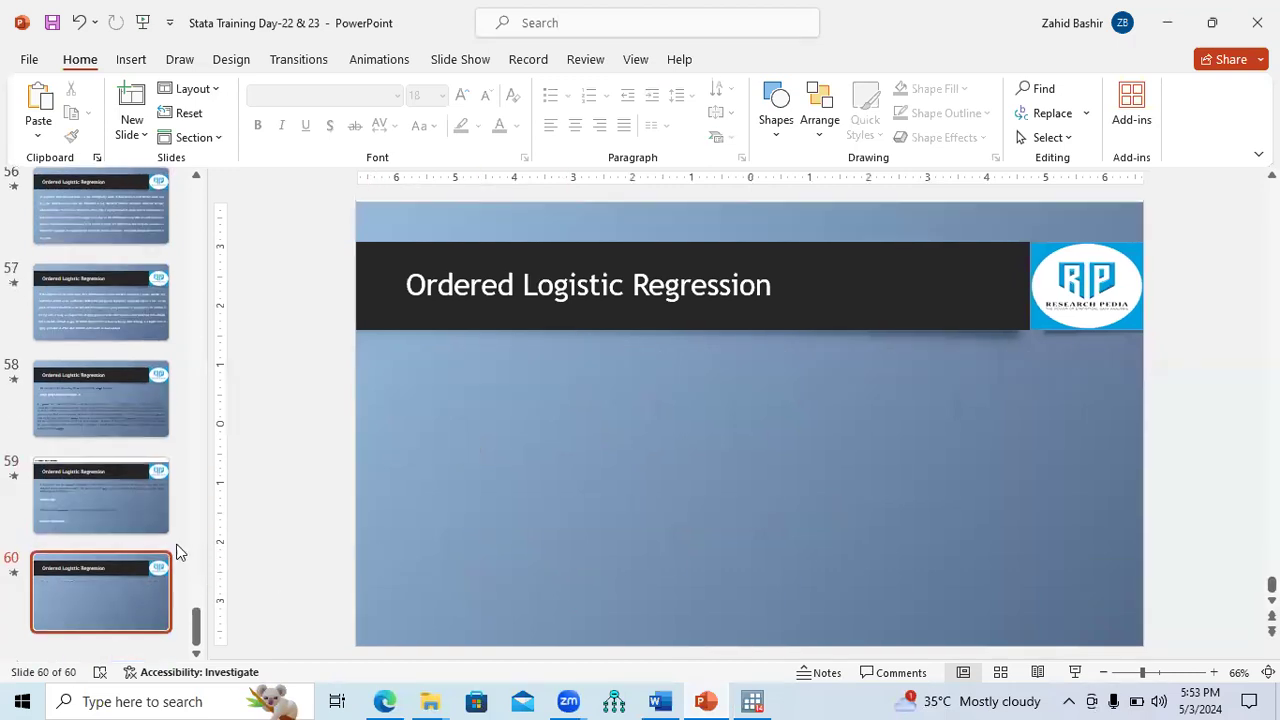
left_click(110, 492)
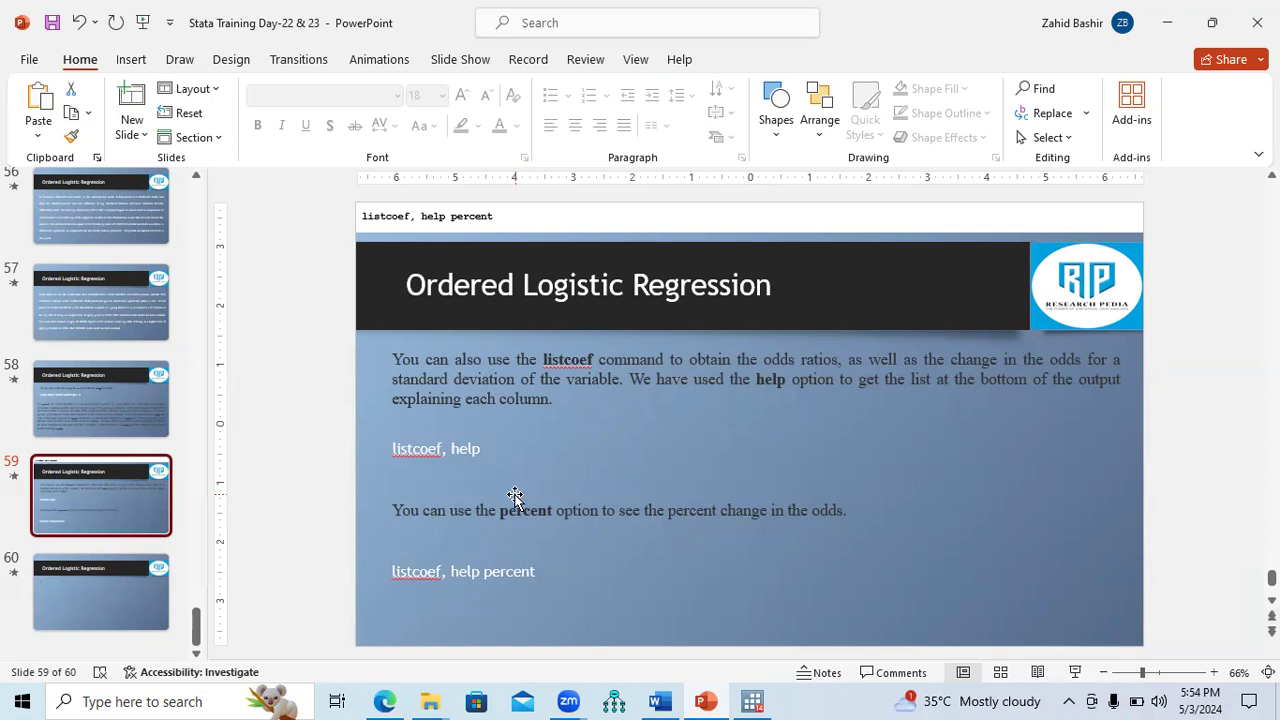
left_click(105, 396)
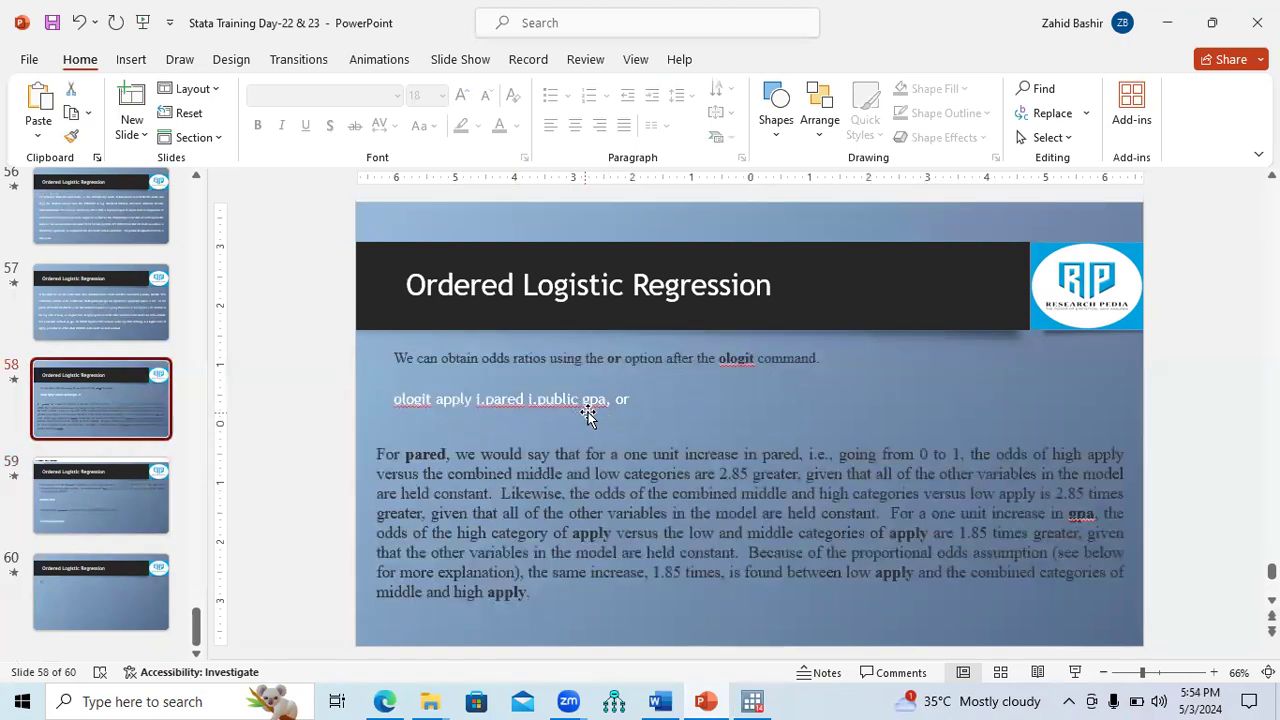
left_click_drag(191, 622, 195, 598)
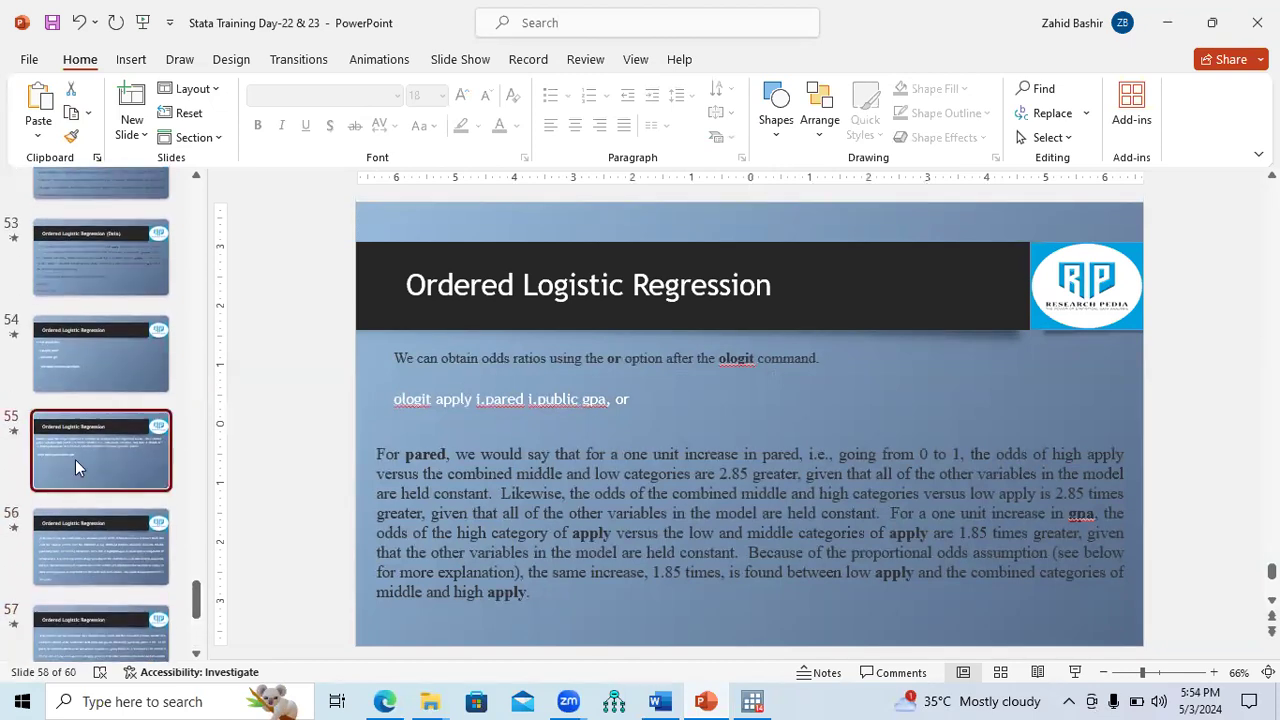